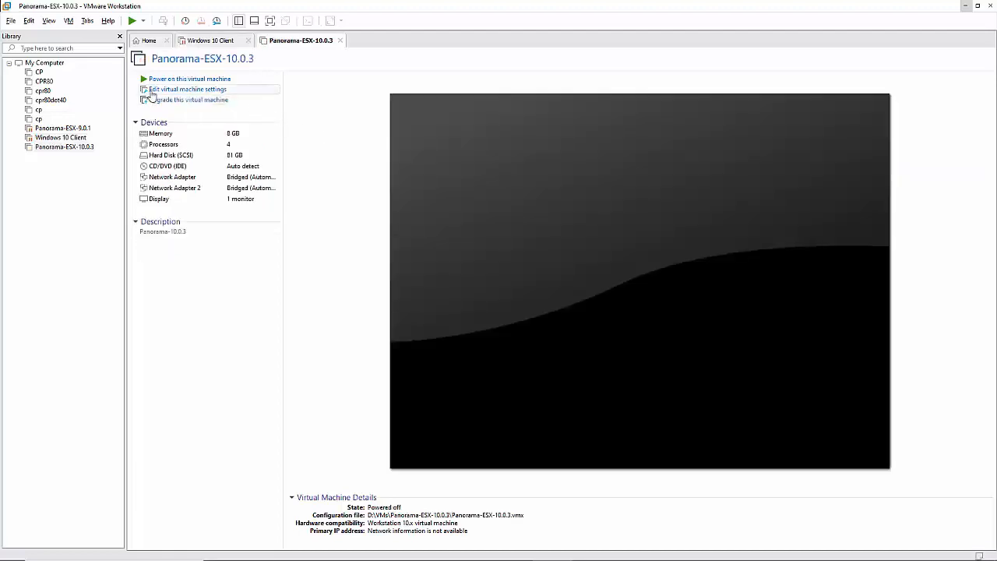
Open the virtual machine settings for Panorama-ESX-10.0.3
{"action": "left_click", "coordinate": [163, 90]}
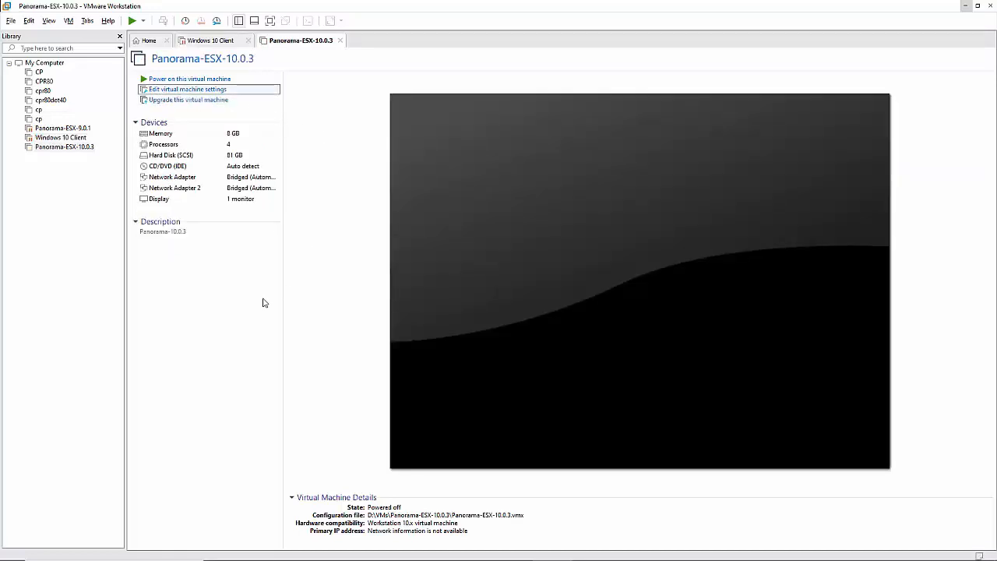
Switch the first Network Adapter from Bridged to Custom: VMnet2 and save the settings
{"action": "left_click", "coordinate": [346, 185]}
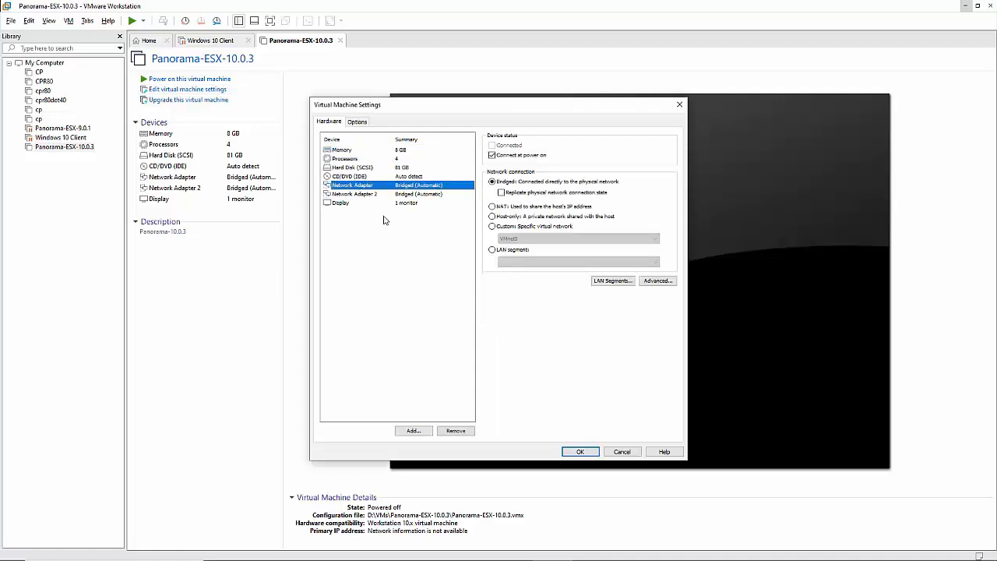
{"action": "left_click", "coordinate": [491, 227]}
{"action": "left_click", "coordinate": [508, 239]}
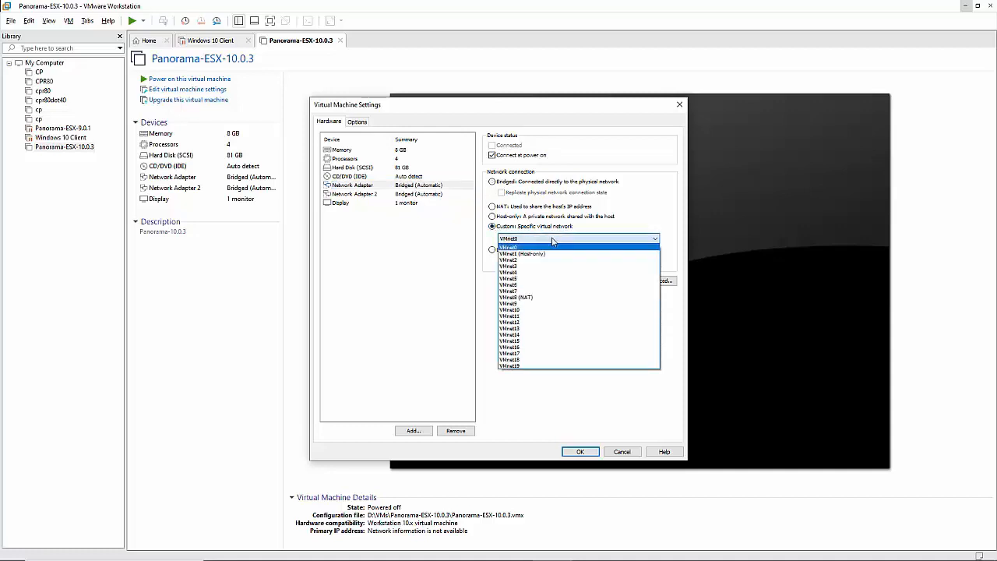
{"action": "left_click", "coordinate": [512, 261]}
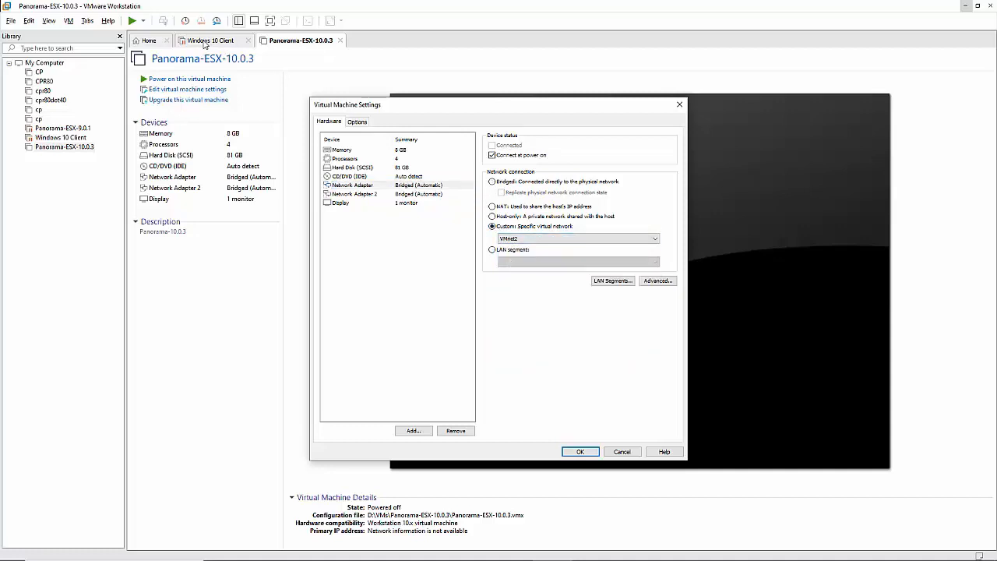
{"action": "left_click", "coordinate": [581, 451]}
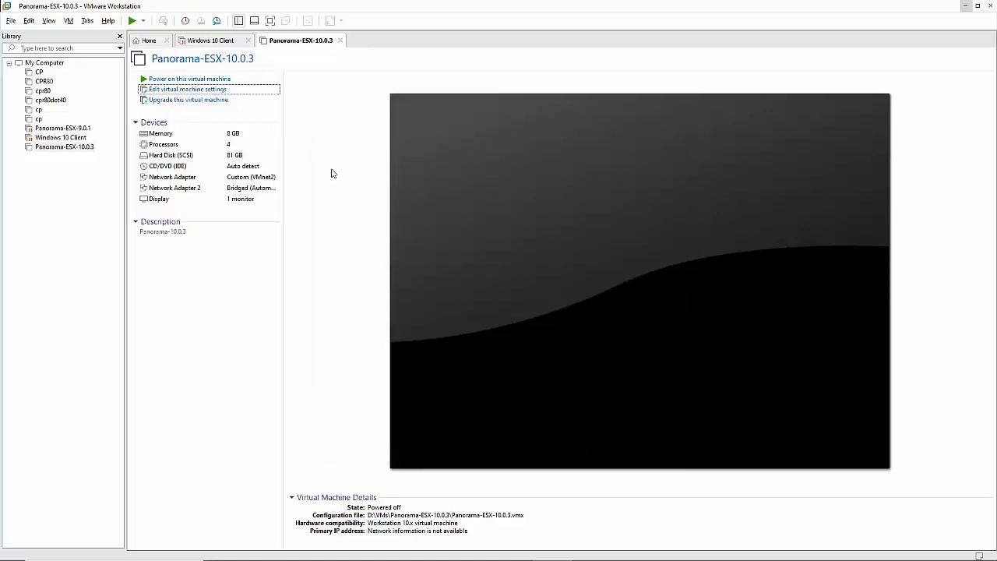
Power on the Panorama VM and launch the Windows 10 Client's web browser
{"action": "left_click", "coordinate": [185, 81]}
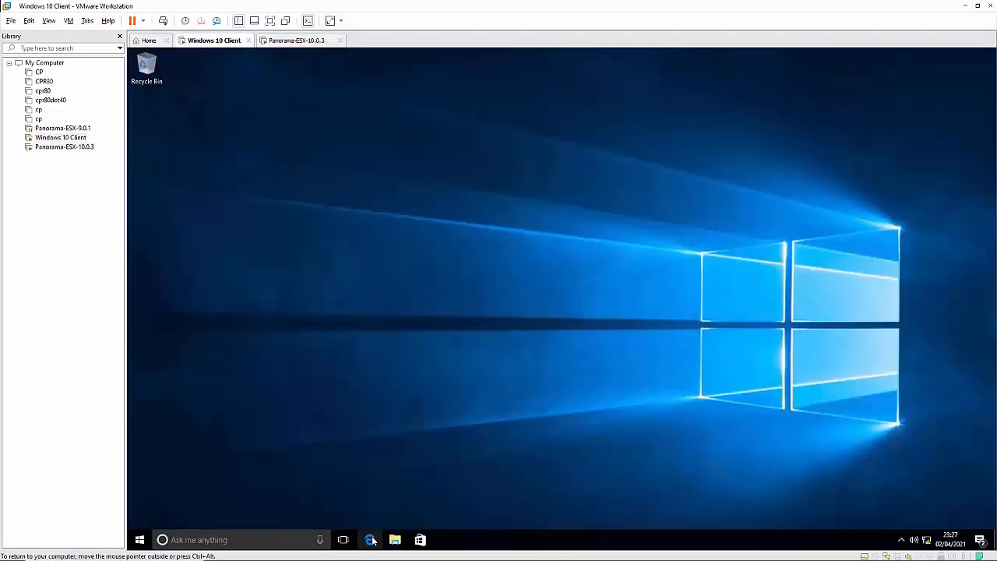
{"action": "left_click", "coordinate": [370, 540]}
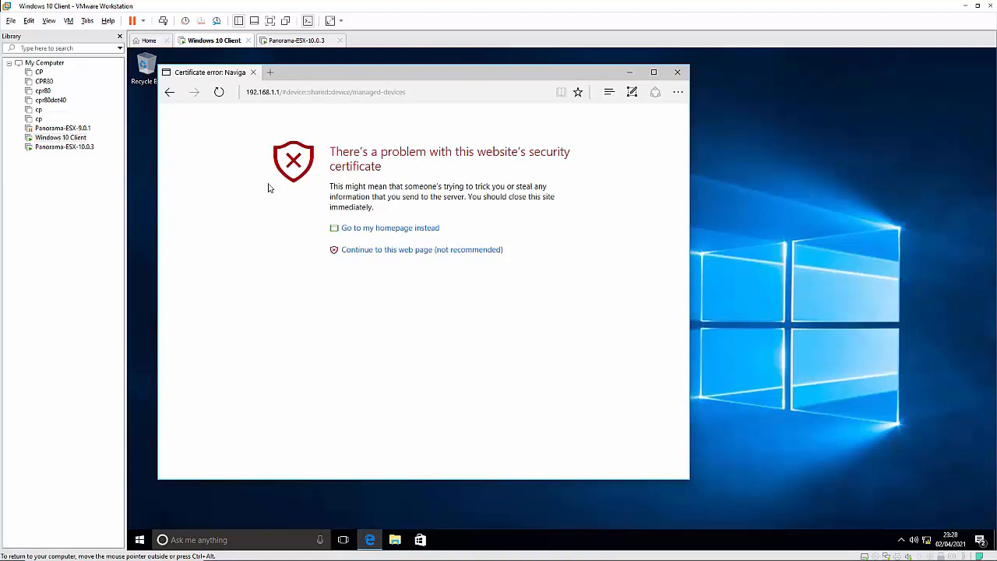
Proceed past the certificate warning and log in with the default admin username and password
{"action": "left_click", "coordinate": [418, 251]}
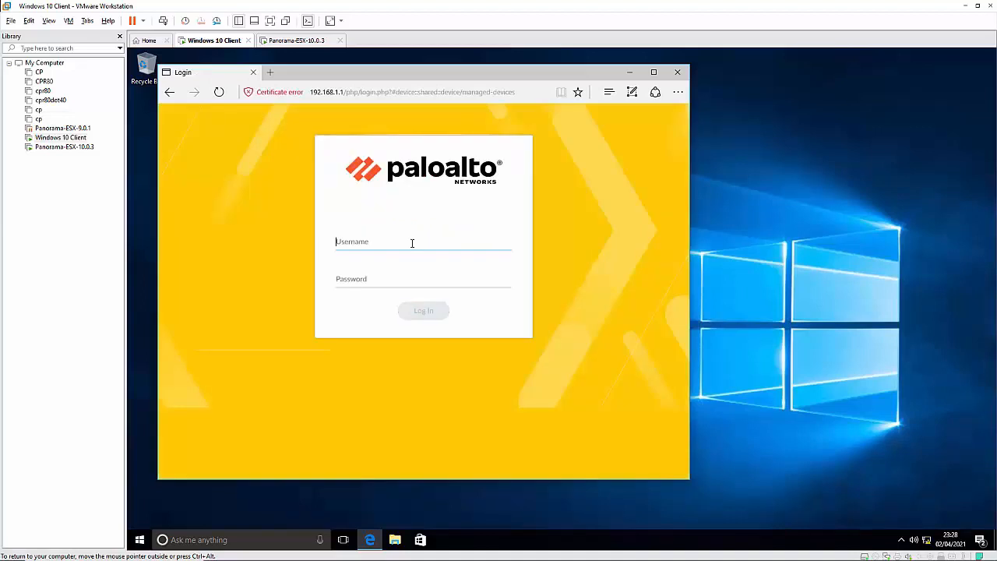
{"action": "key", "text": "Tab"}
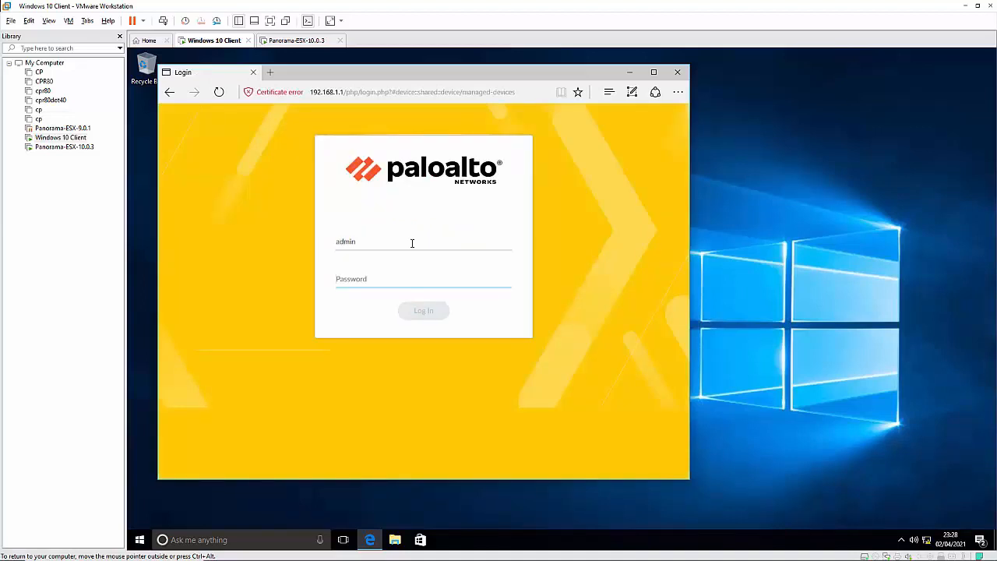
{"action": "key", "text": "Return"}
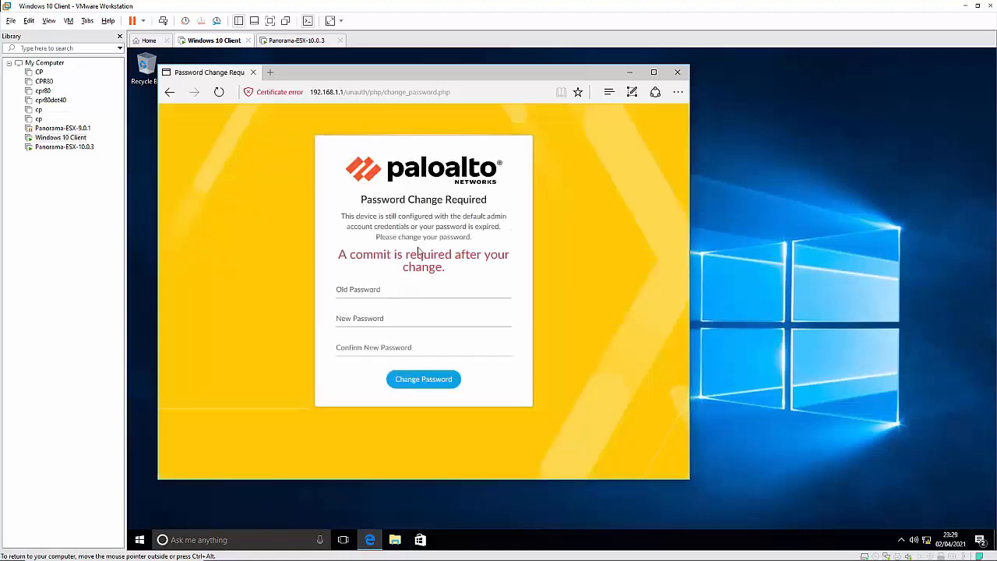
Enter the old password, then a new password twice, and submit the change
{"action": "left_click", "coordinate": [409, 289]}
{"action": "key", "text": "Tab"}
{"action": "type", "text": "••••••••"}
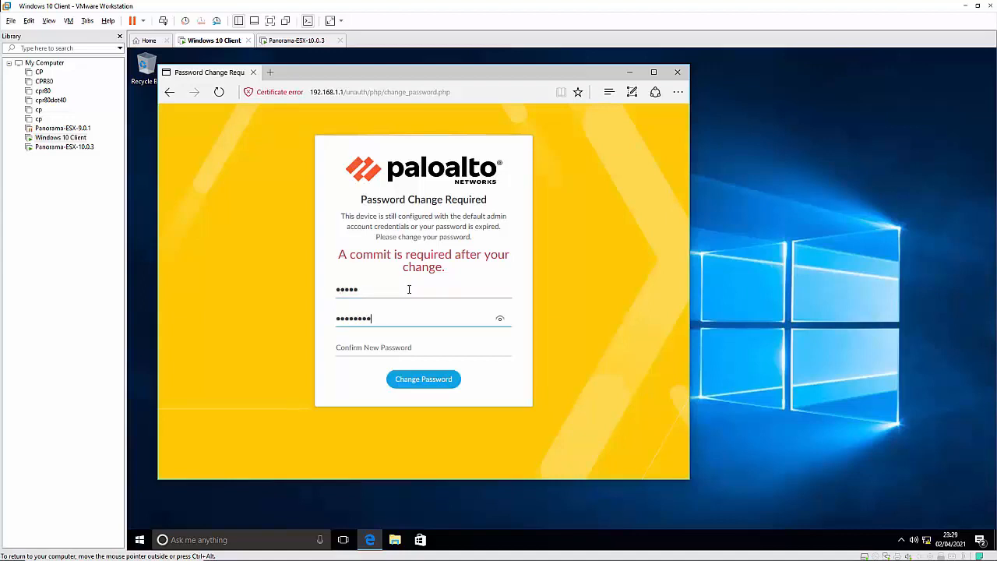
{"action": "key", "text": "Tab"}
{"action": "type", "text": "••••••••"}
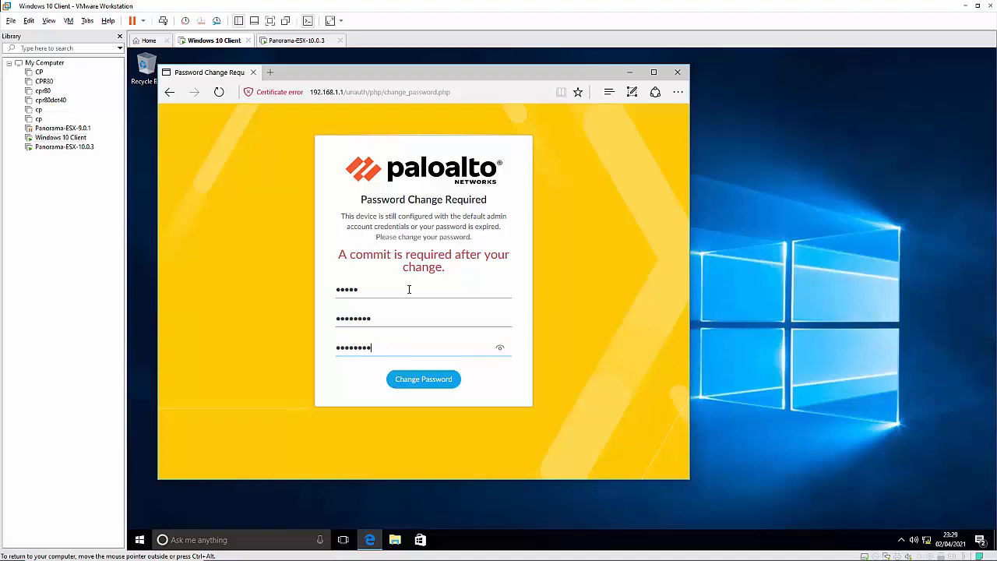
{"action": "left_click", "coordinate": [423, 384]}
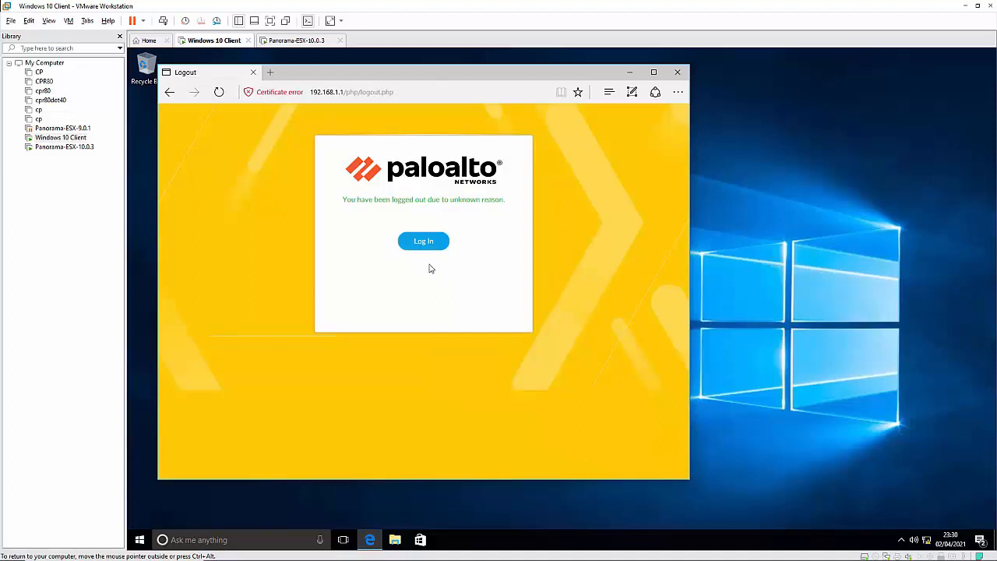
Log in again as admin with the new password and dismiss the no-device-groups alert
{"action": "left_click", "coordinate": [421, 243]}
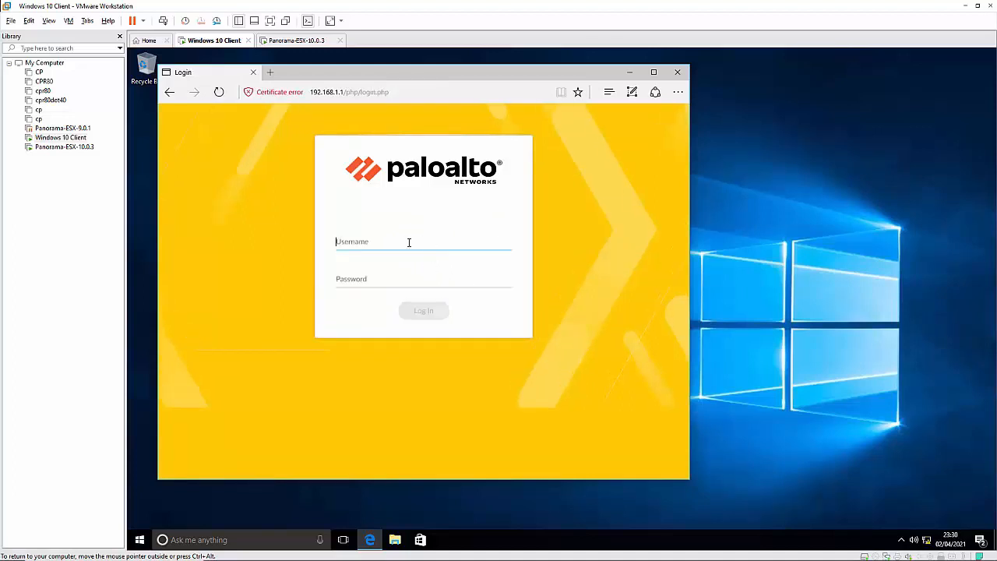
{"action": "key", "text": "Tab"}
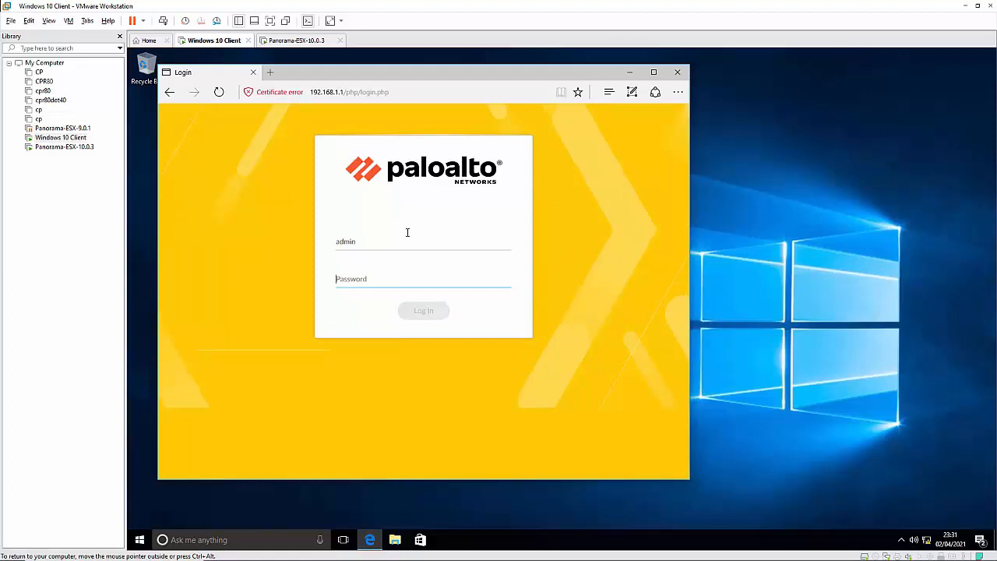
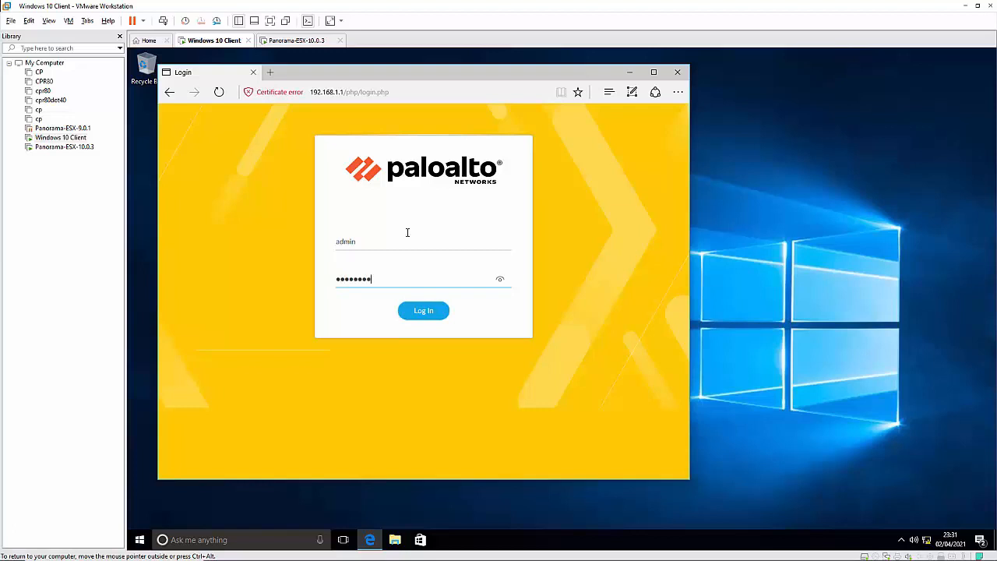
{"action": "key", "text": "Return"}
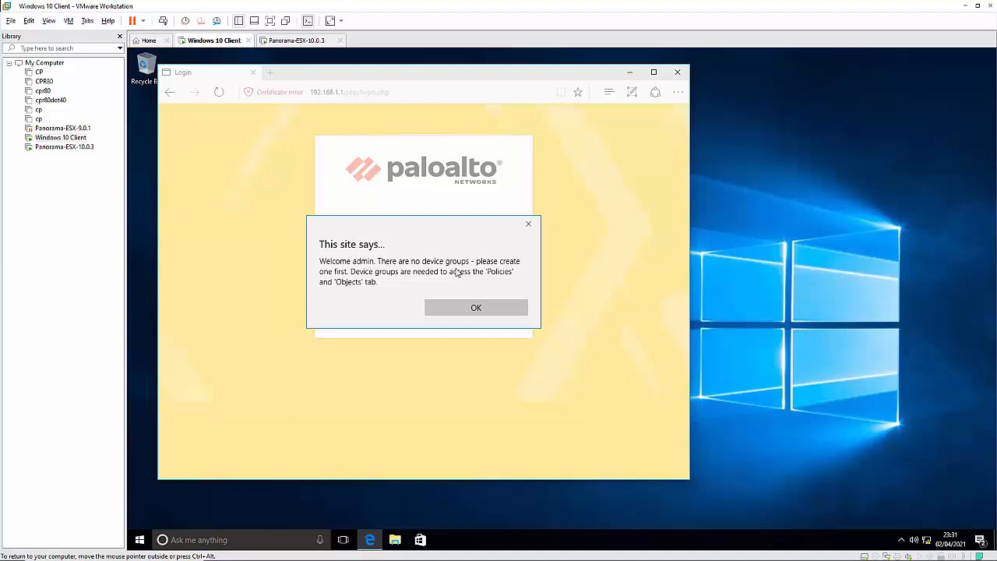
{"action": "left_click", "coordinate": [470, 313]}
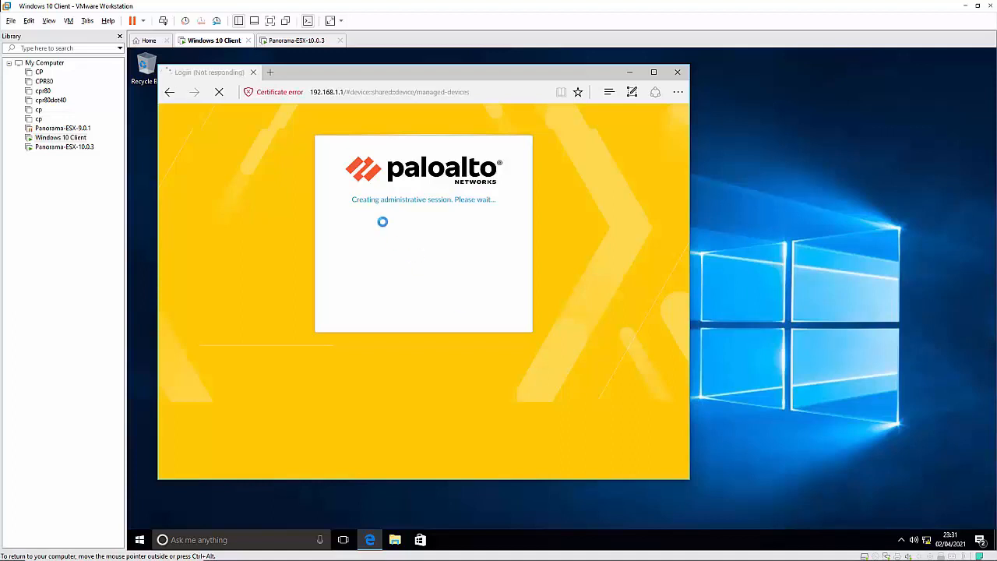
At the Panorama-ESX-10.0.3 console, log in as admin and run 'configure'
{"action": "left_click", "coordinate": [295, 41]}
{"action": "left_click", "coordinate": [552, 256]}
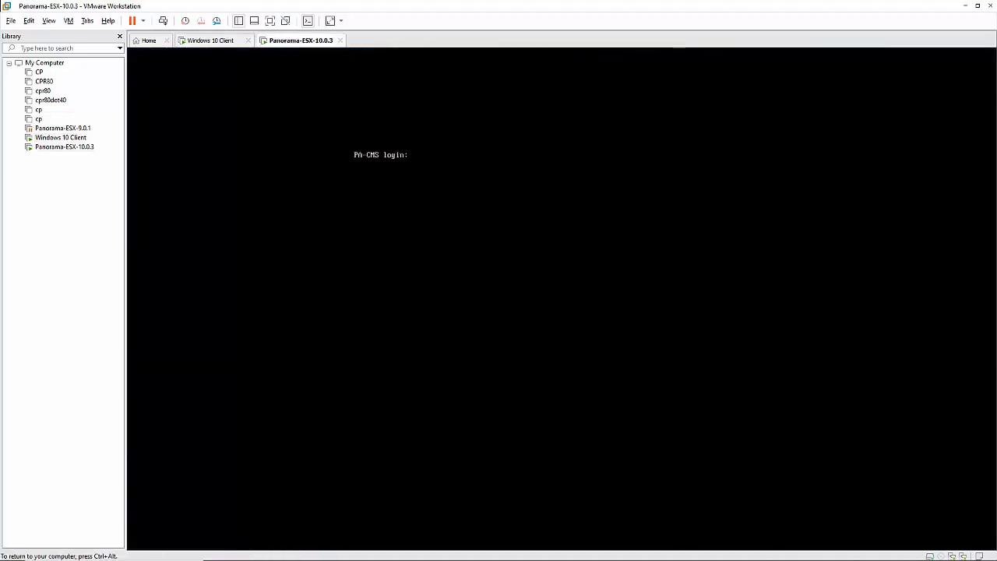
{"action": "type", "text": "admin"}
{"action": "key", "text": "Return"}
{"action": "key", "text": "Return"}
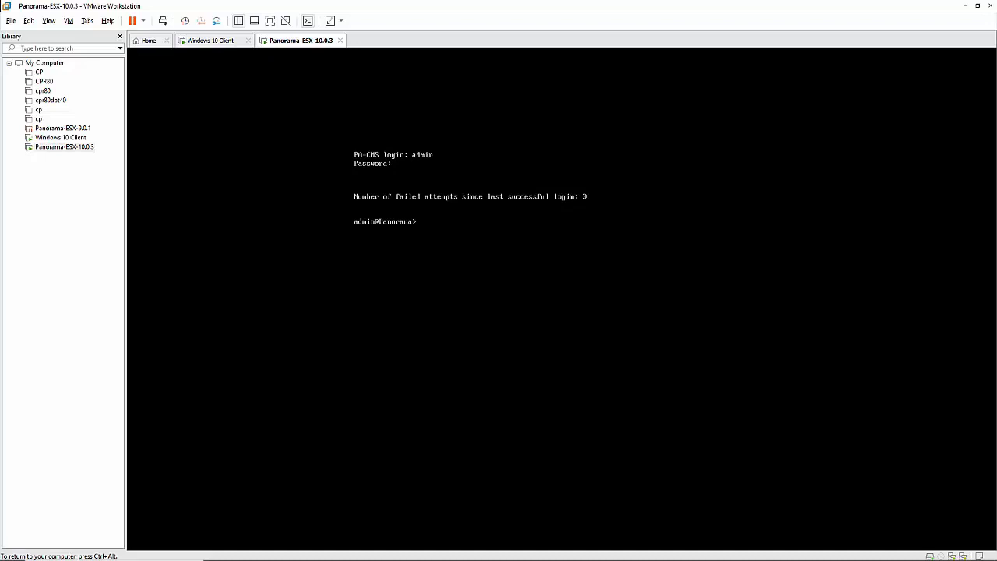
{"action": "type", "text": "configure"}
{"action": "key", "text": "Return"}
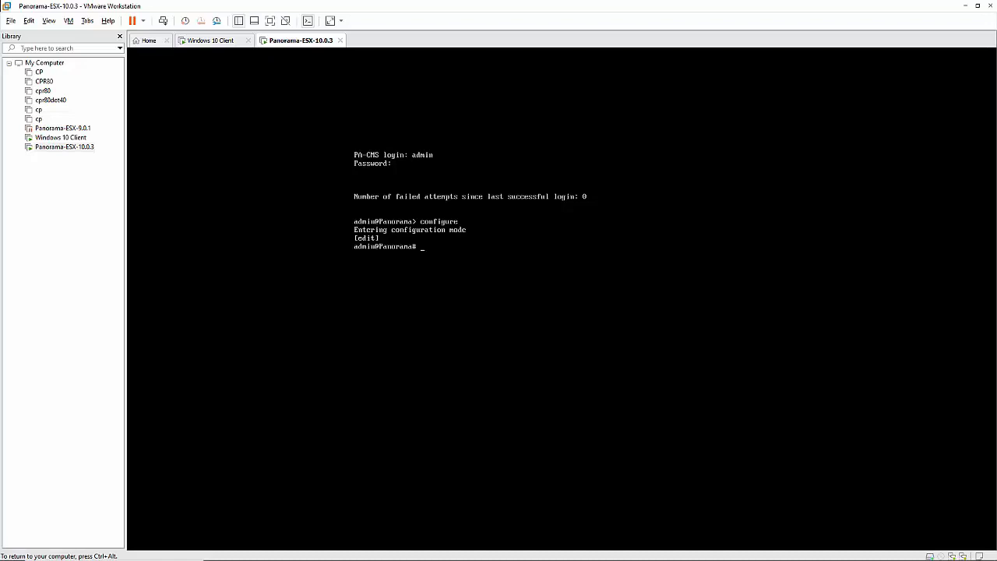
Run set deviceconfig system with ip-address 192.168.0.150, default-gateway 192.168.0.1 and DNS 8.8.8.8
{"action": "type", "text": "et"}
{"action": "type", "text": " device"}
{"action": "type", "text": "config"}
{"action": "type", "text": " system"}
{"action": "type", "text": " ip"}
{"action": "key", "text": "question"}
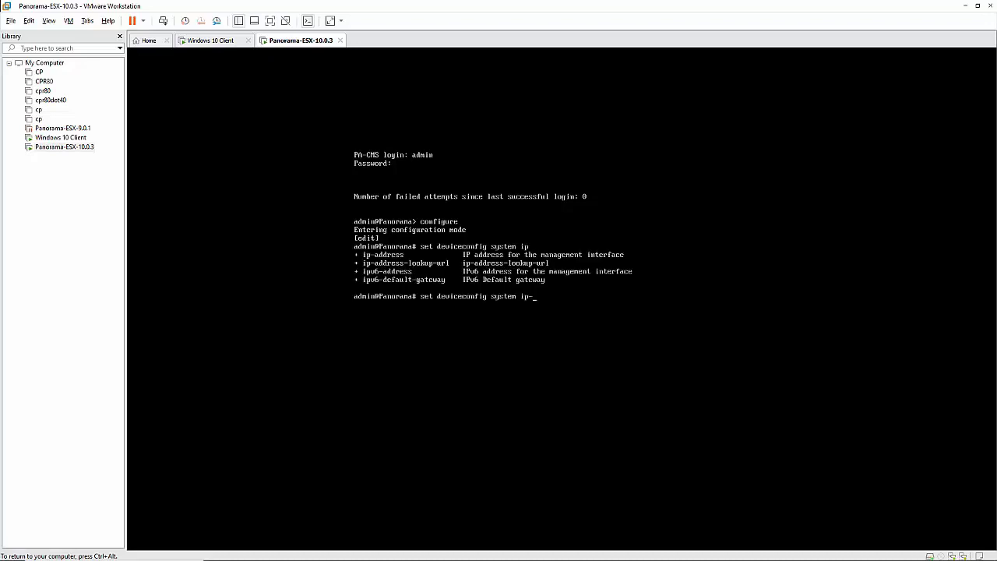
{"action": "type", "text": "-a"}
{"action": "key", "text": "Tab"}
{"action": "type", "text": "192.168.0.150 default-gateway "}
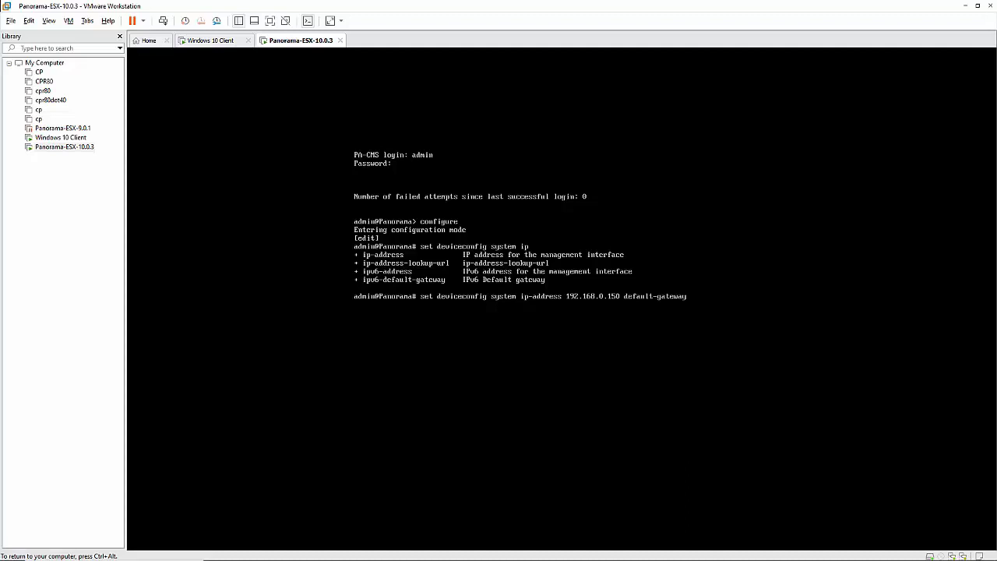
{"action": "type", "text": "192.168.0.1"}
{"action": "type", "text": "dns-setting 8.8.8.8"}
{"action": "key", "text": "Return"}
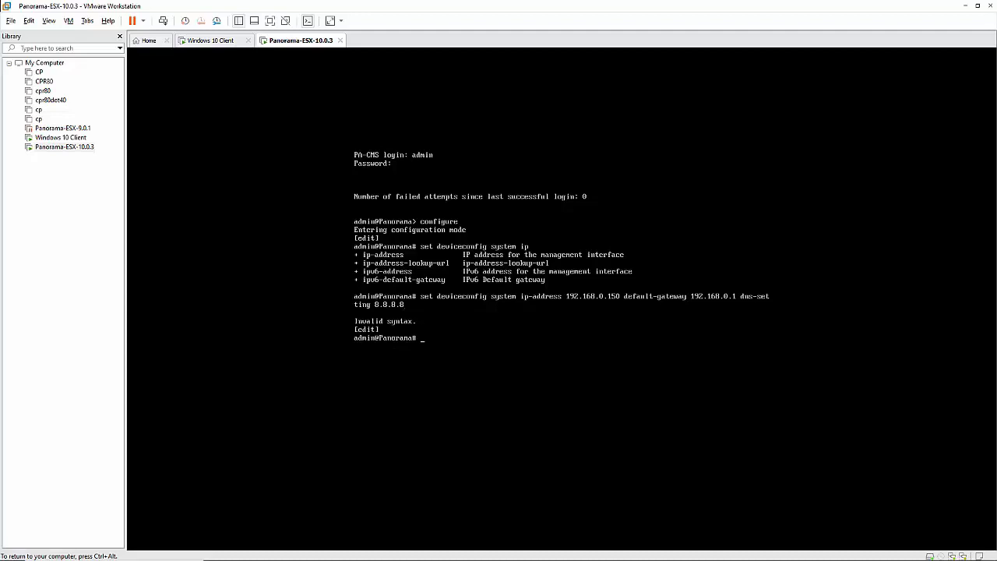
Recall the command, rewrite its DNS part as 'dns-setting servers primary', and resubmit
{"action": "key", "text": "Up"}
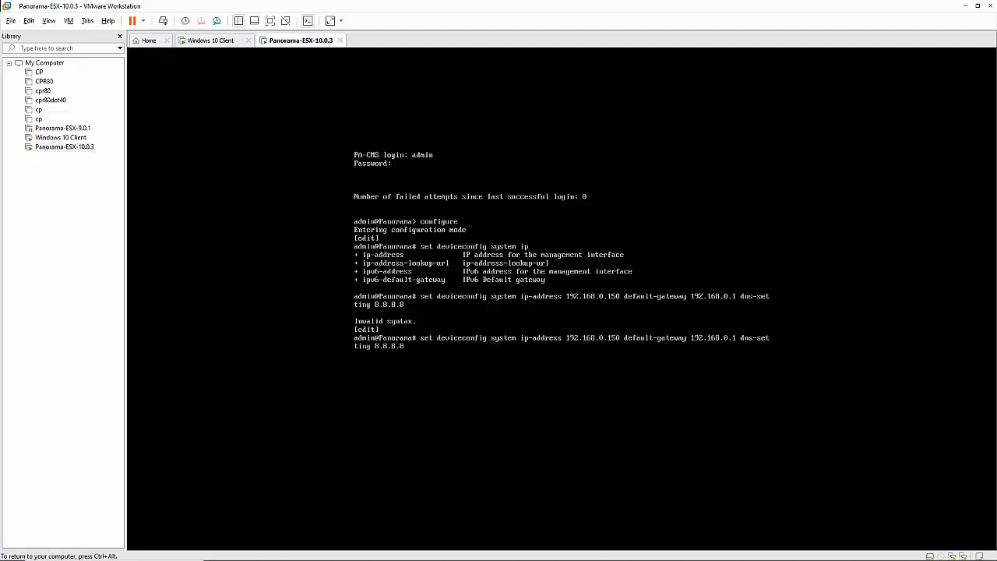
{"action": "key", "text": "BackSpace"}
{"action": "key", "text": "BackSpace"}
{"action": "key", "text": "BackSpace"}
{"action": "key", "text": "BackSpace"}
{"action": "key", "text": "BackSpace"}
{"action": "key", "text": "BackSpace"}
{"action": "key", "text": "BackSpace"}
{"action": "key", "text": "question"}
{"action": "type", "text": "servers"}
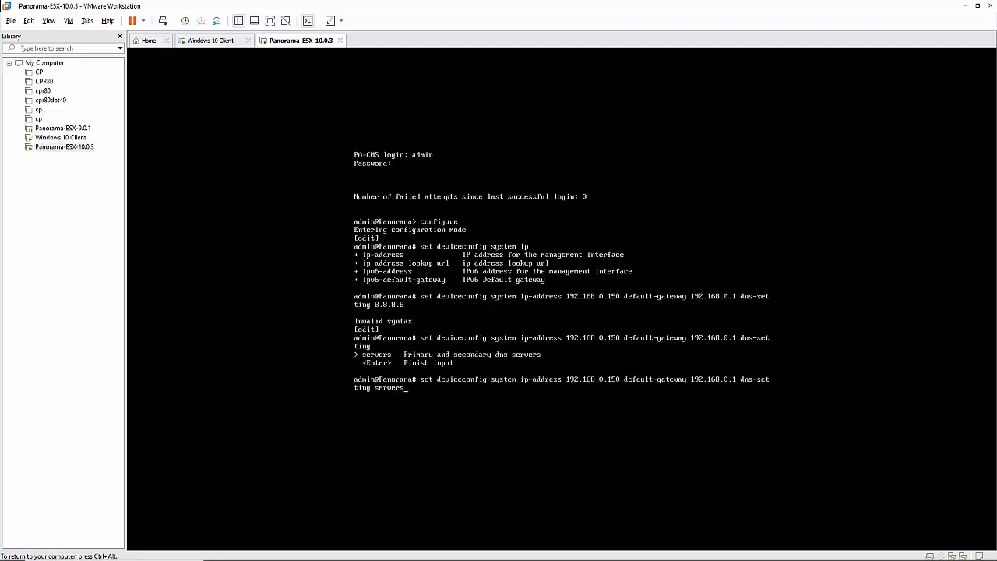
{"action": "key", "text": "question"}
{"action": "type", "text": "prim"}
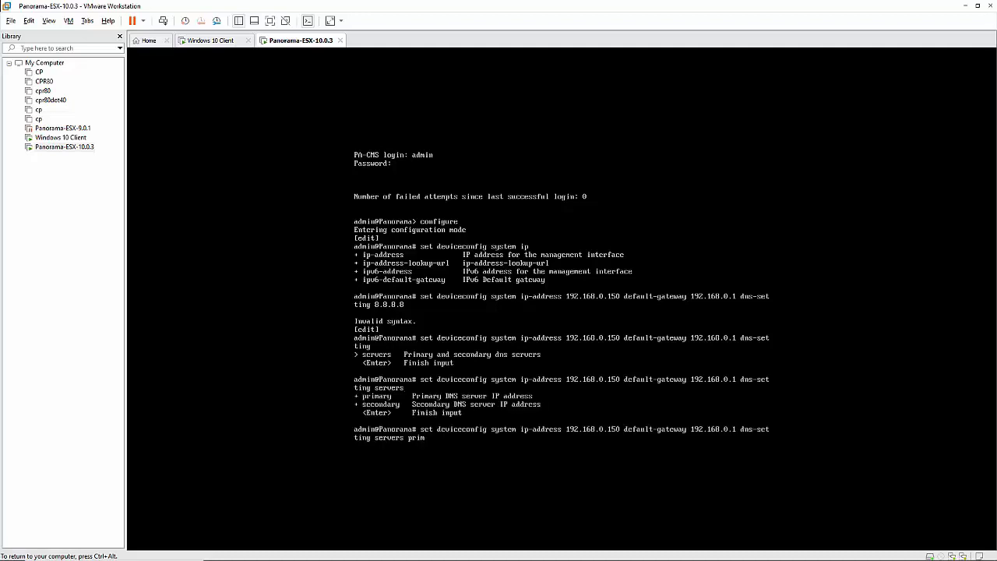
{"action": "type", "text": "ary 0.0.0.0"}
{"action": "key", "text": "Return"}
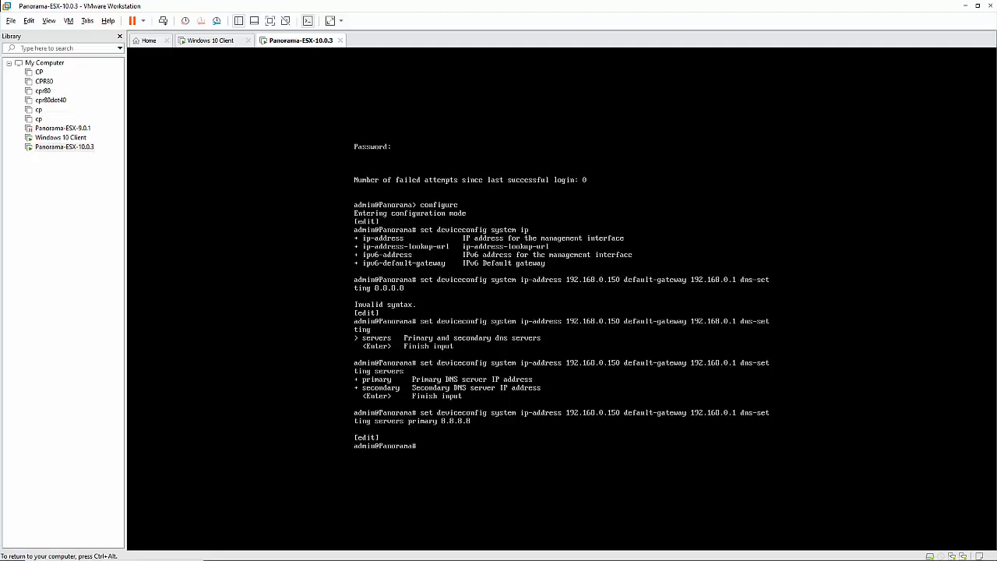
{"action": "key", "text": "ctrl+alt"}
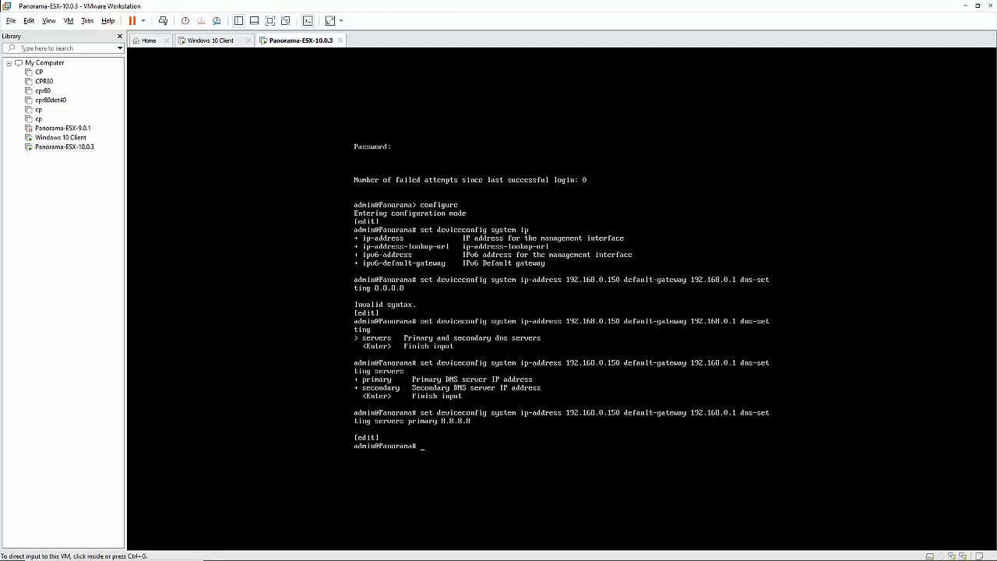
{"action": "left_click", "coordinate": [210, 41]}
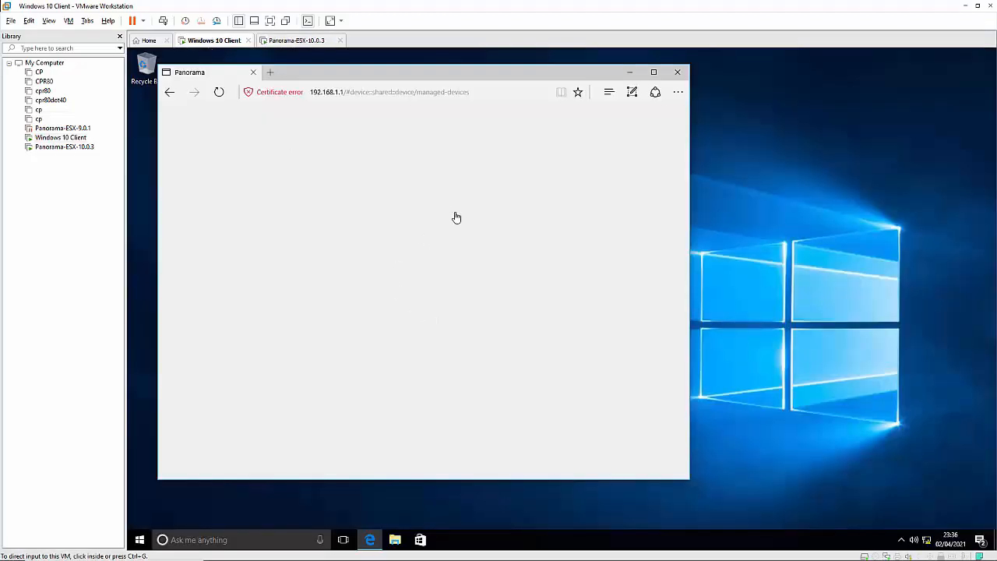
{"action": "left_click", "coordinate": [654, 75]}
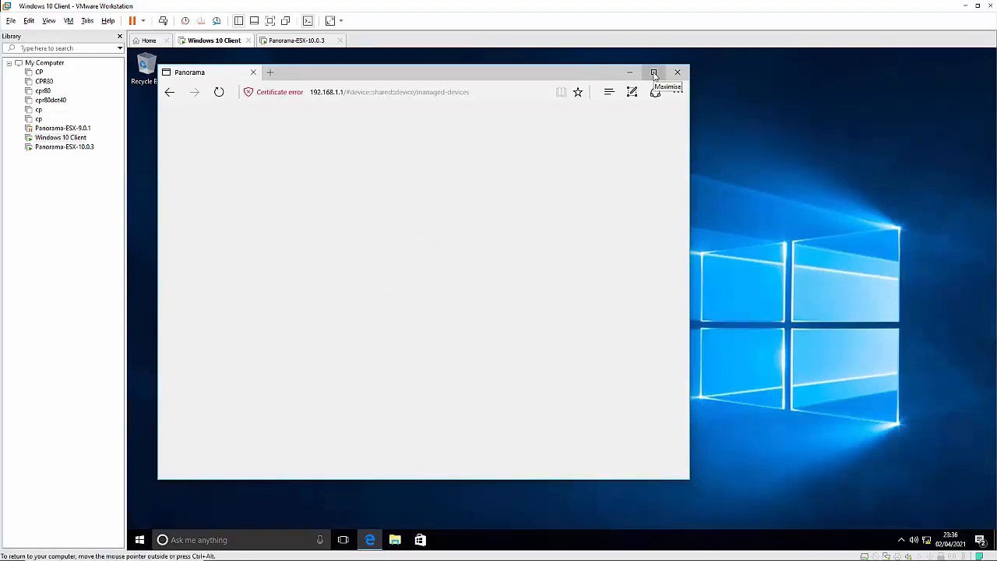
{"action": "left_click", "coordinate": [655, 76]}
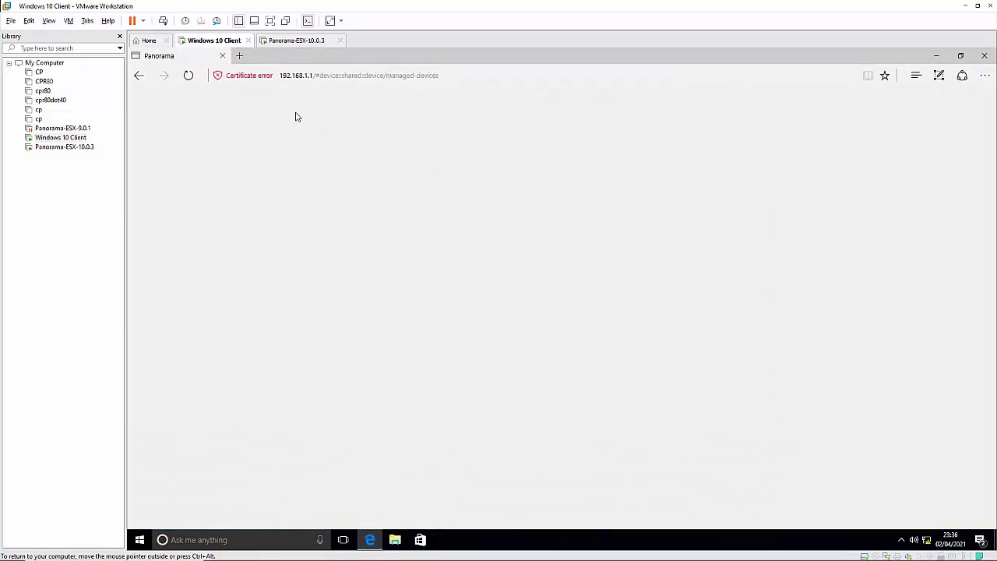
{"action": "left_click", "coordinate": [288, 42]}
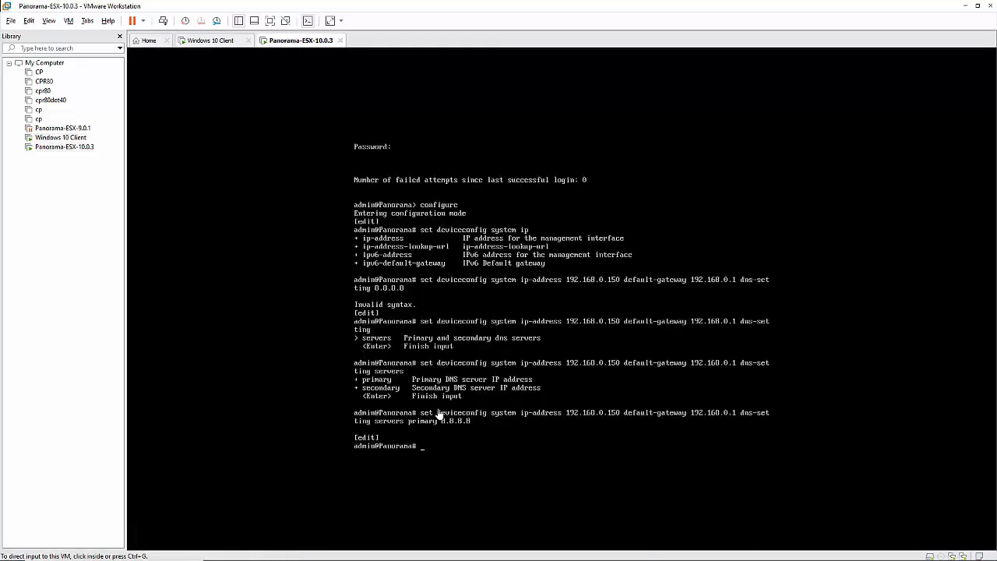
{"action": "left_click", "coordinate": [473, 433]}
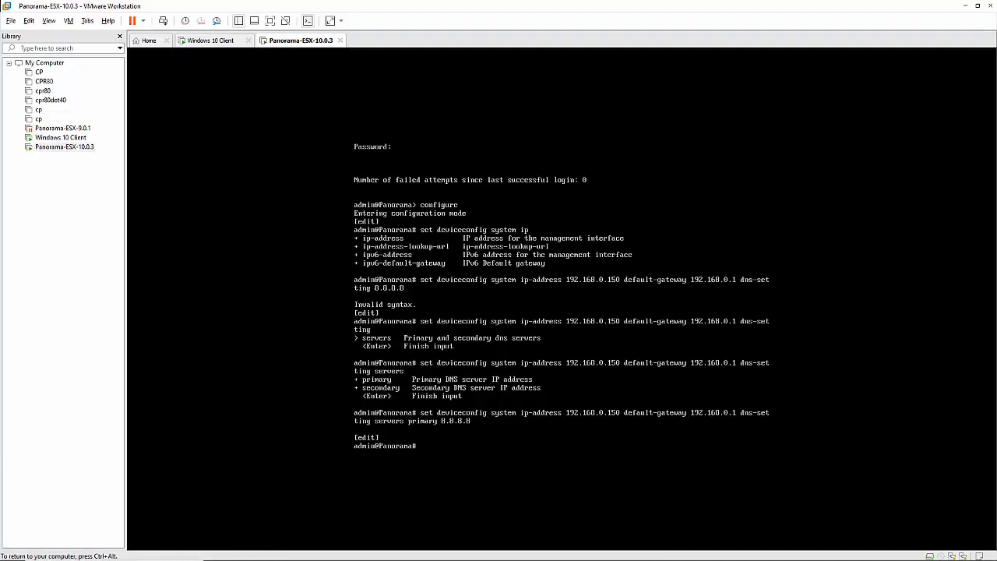
Commit the management network changes, then release input from the Panorama console
{"action": "type", "text": "commit"}
{"action": "key", "text": "Return"}
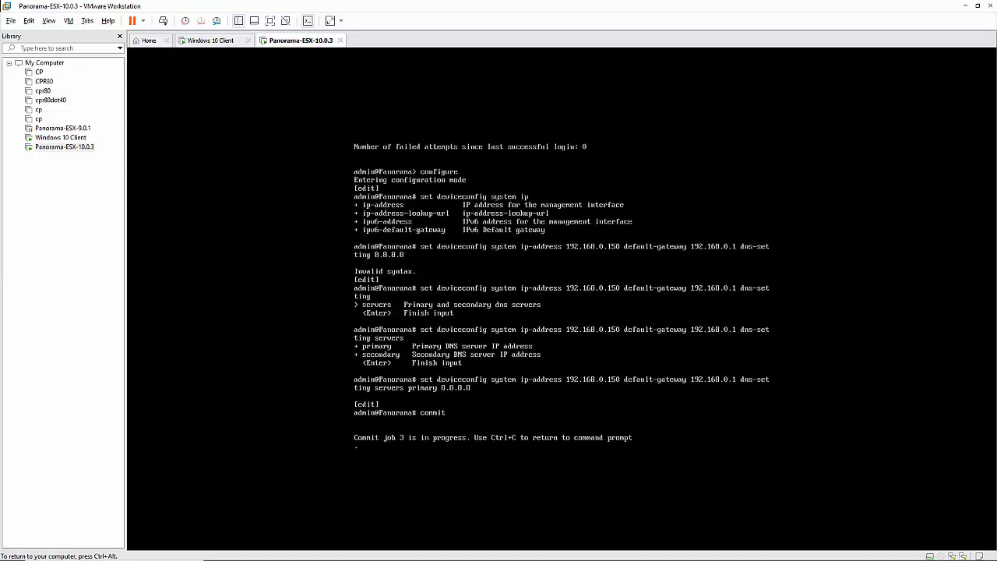
{"action": "key", "text": "ctrl+alt"}
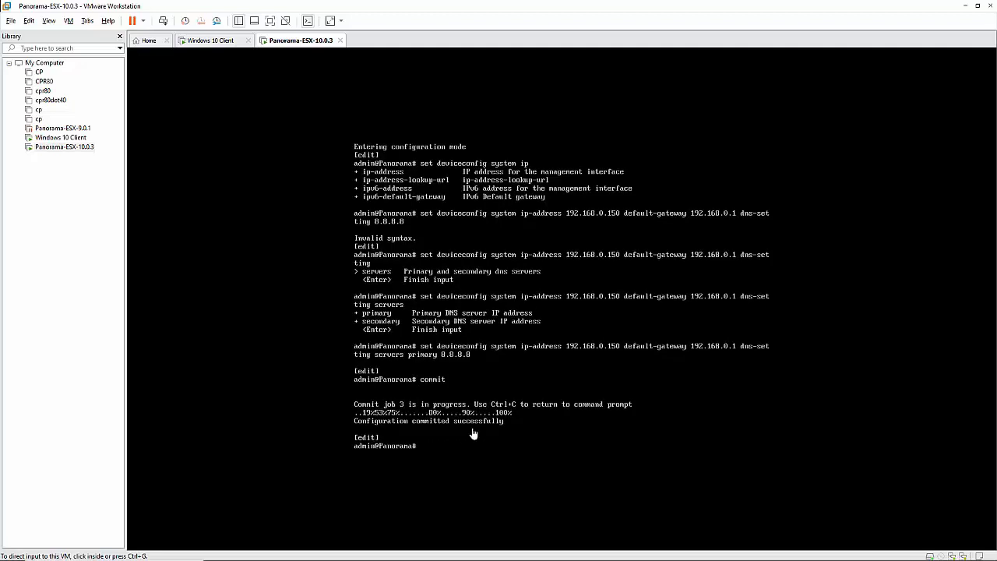
Set the Panorama VM's first Network Adapter to Bridged in VM > Settings and save
{"action": "left_click", "coordinate": [69, 21]}
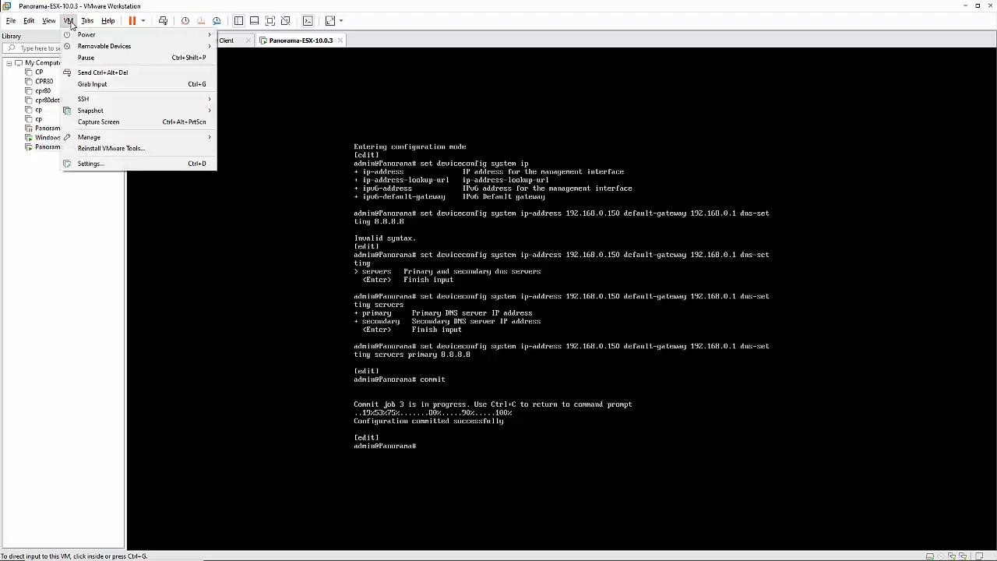
{"action": "left_click", "coordinate": [92, 163]}
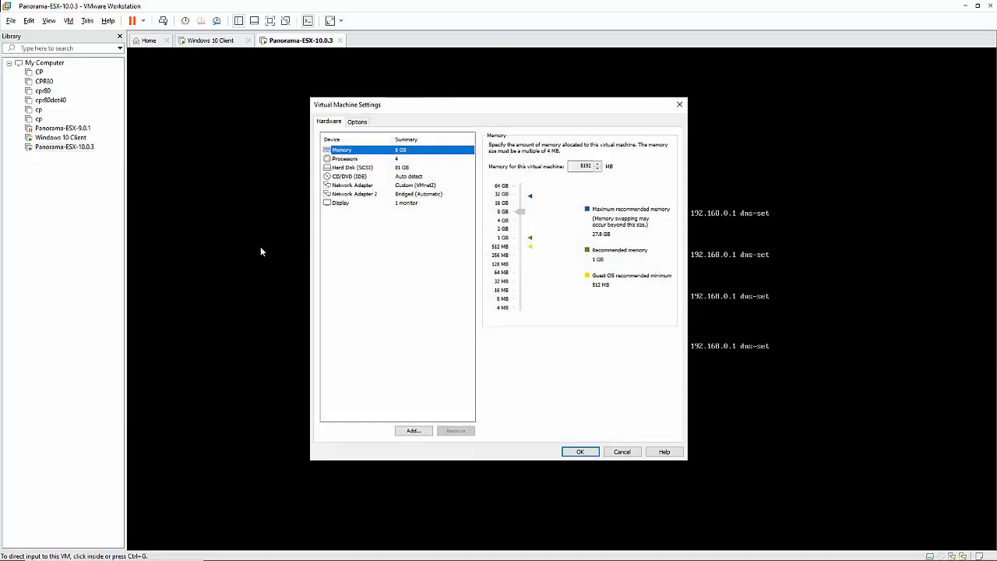
{"action": "left_click", "coordinate": [353, 186]}
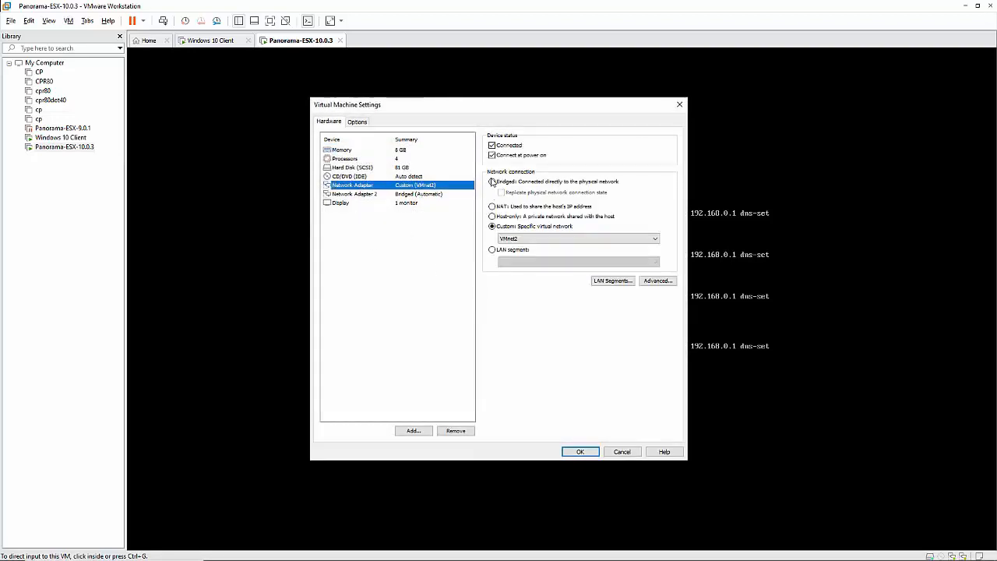
{"action": "left_click", "coordinate": [492, 181]}
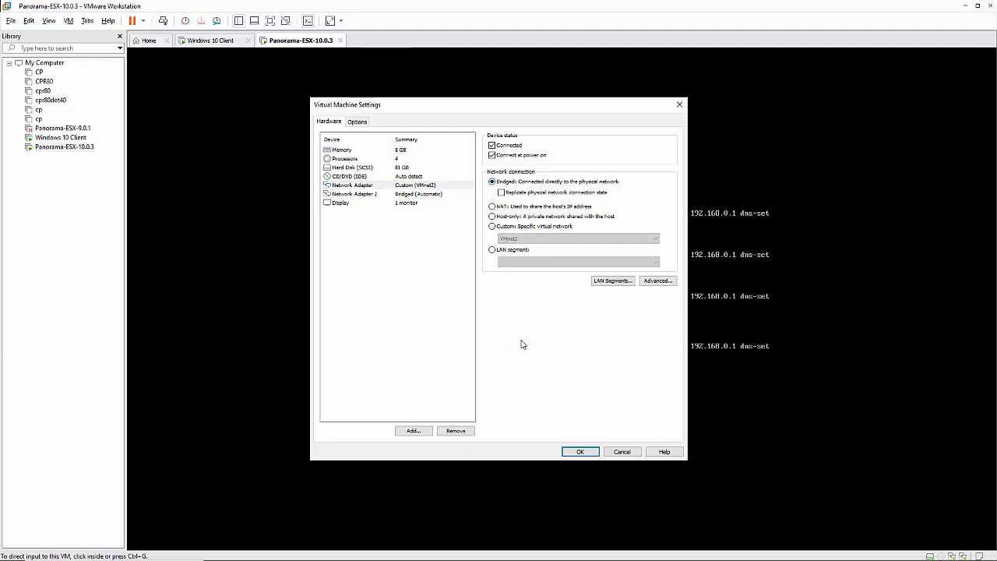
{"action": "left_click", "coordinate": [575, 453]}
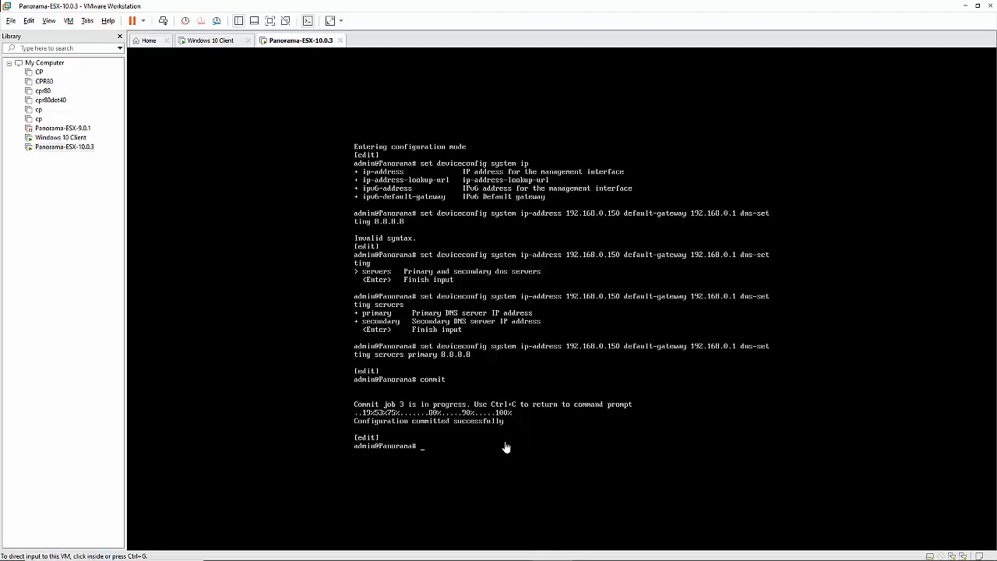
{"action": "left_click", "coordinate": [322, 25]}
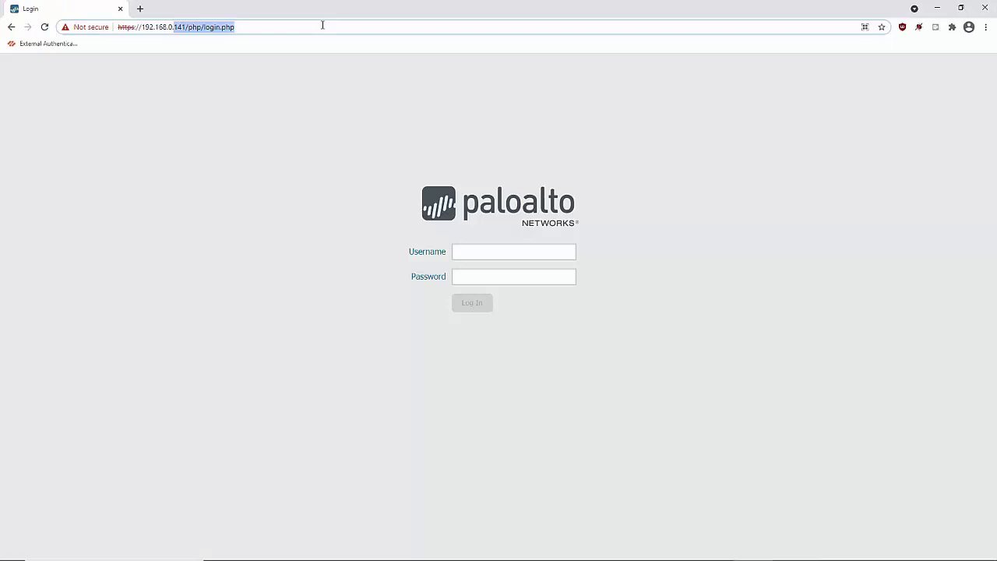
{"action": "type", "text": "https://192.168.0.150"}
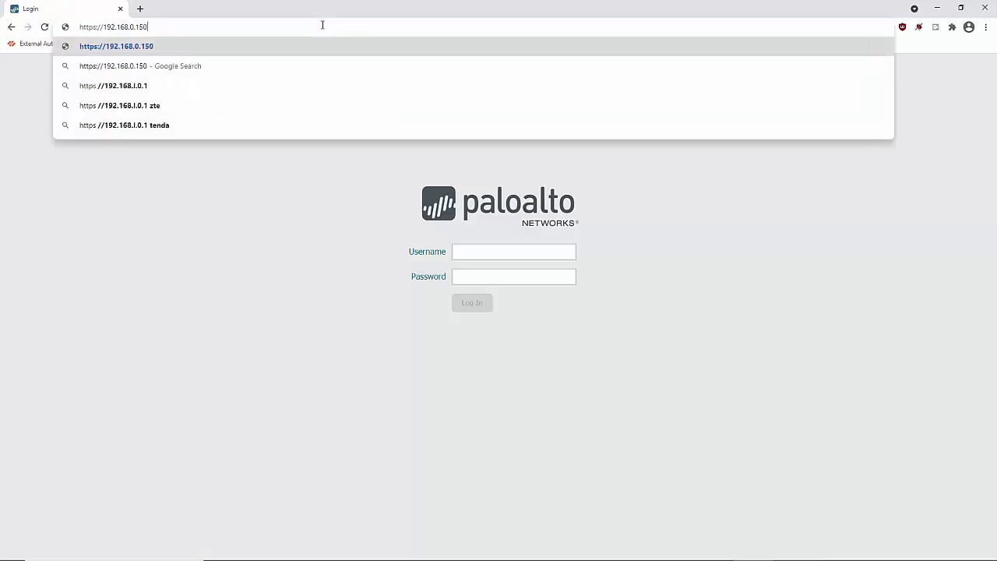
{"action": "key", "text": "Return"}
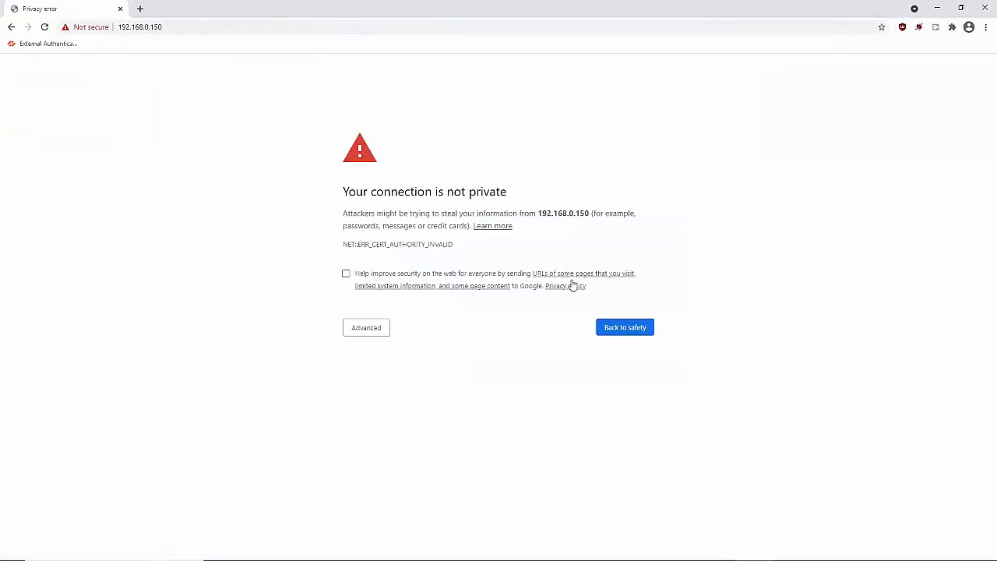
{"action": "left_click", "coordinate": [358, 332]}
{"action": "left_click", "coordinate": [390, 408]}
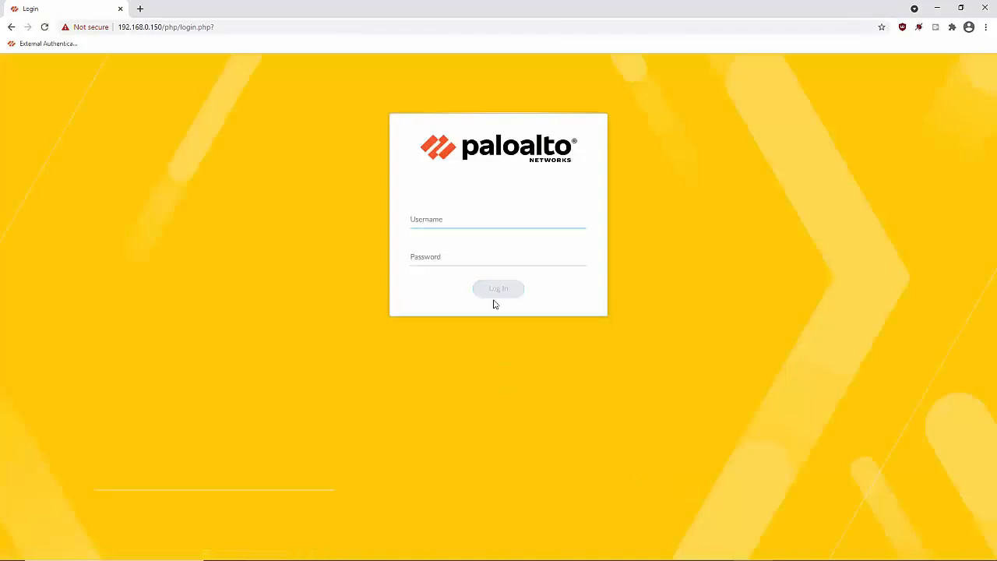
Sign in to Panorama with the admin username and password
{"action": "type", "text": "admin"}
{"action": "key", "text": "Tab"}
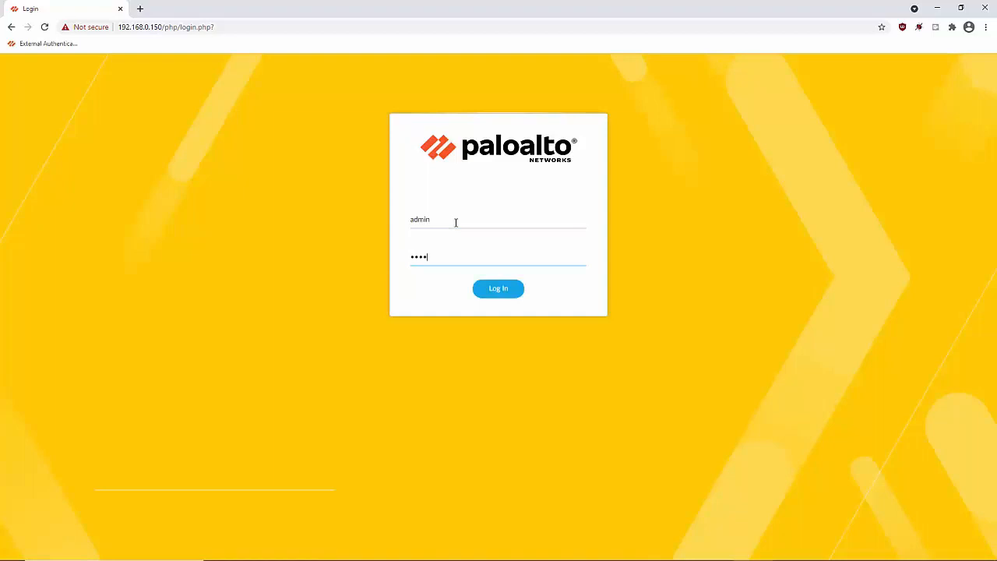
{"action": "key", "text": "Return"}
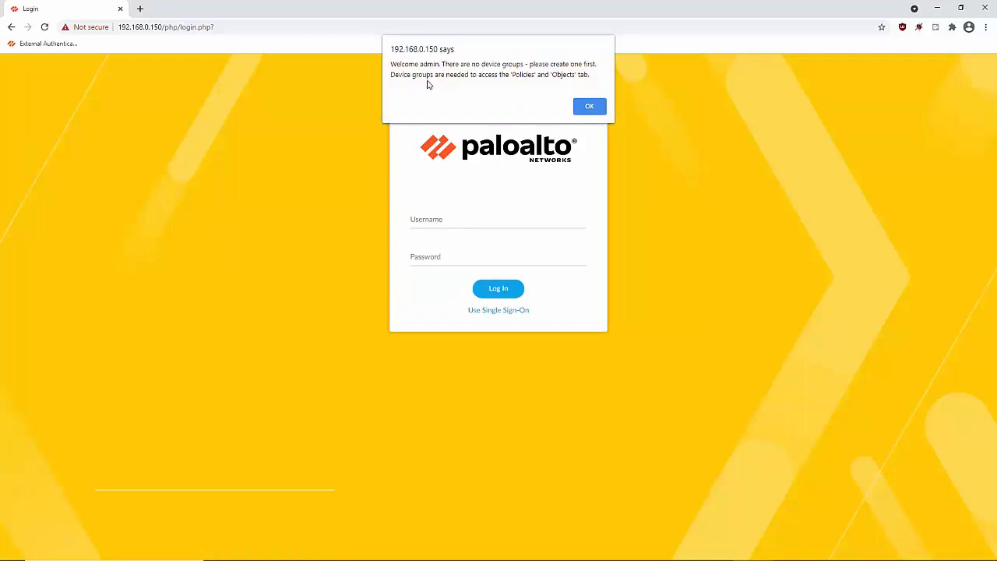
Dismiss the device-group alert, welcome notes, telemetry prompt and license dialogs, choosing manual licensing
{"action": "left_click", "coordinate": [597, 107]}
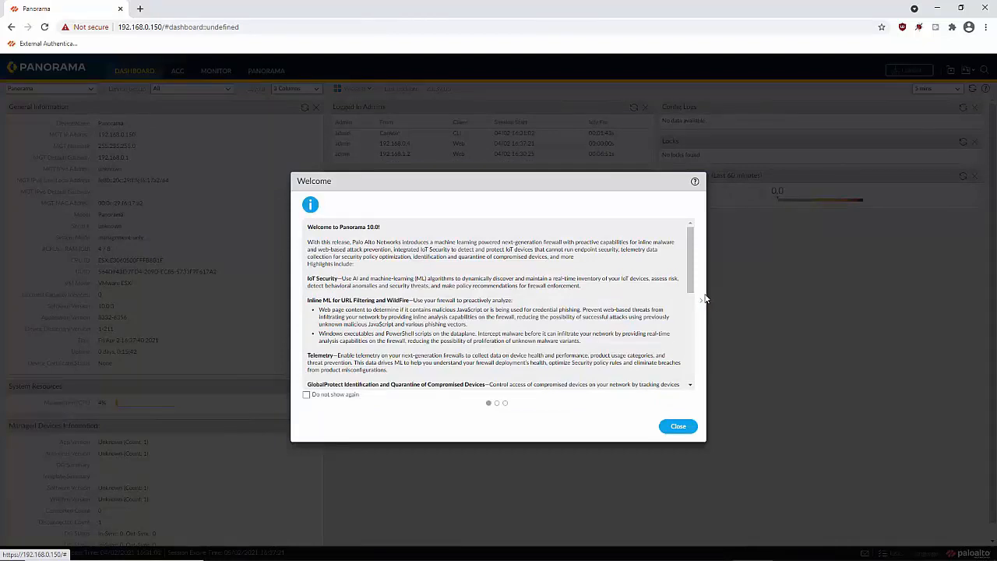
{"action": "left_click", "coordinate": [678, 428]}
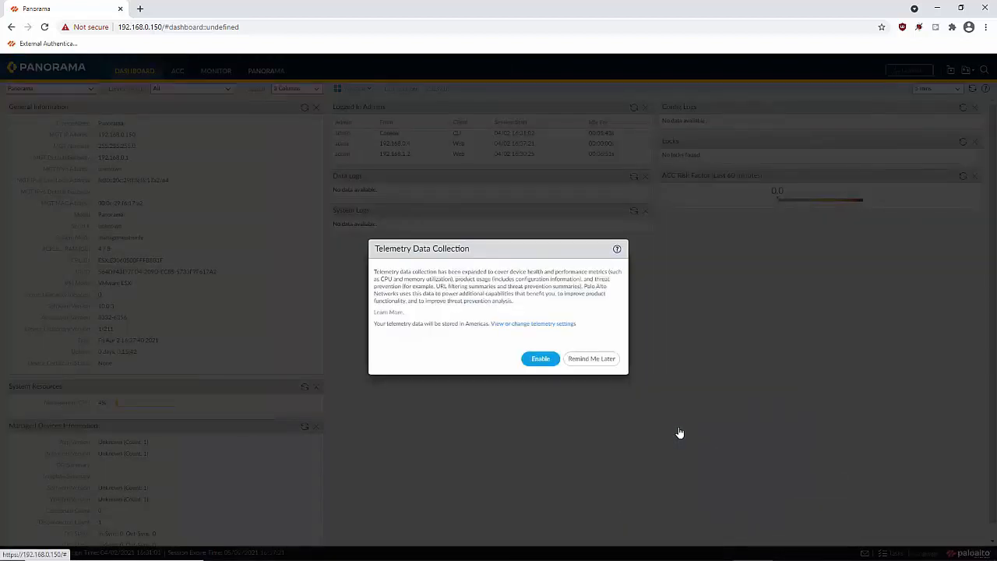
{"action": "left_click", "coordinate": [602, 360]}
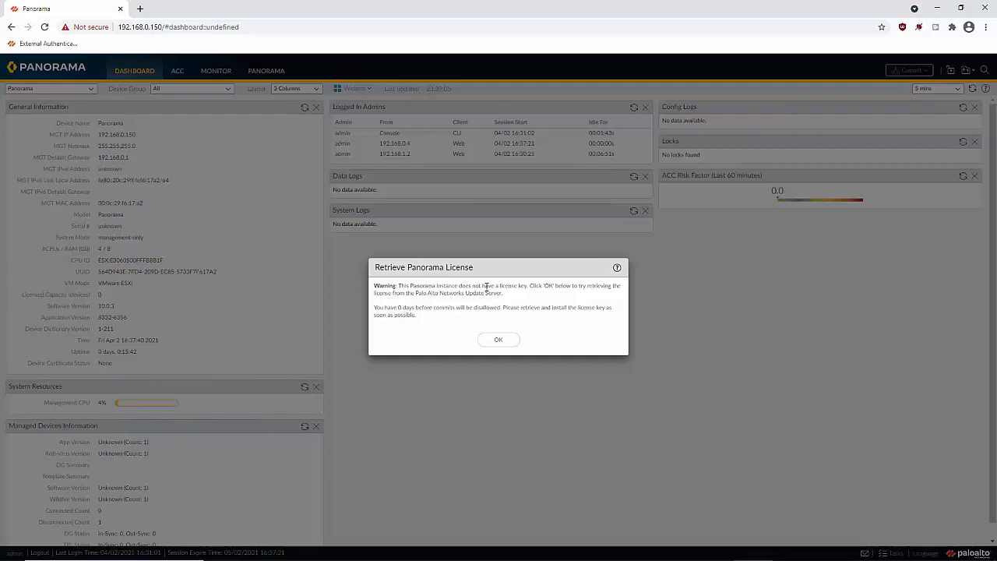
{"action": "left_click", "coordinate": [500, 340]}
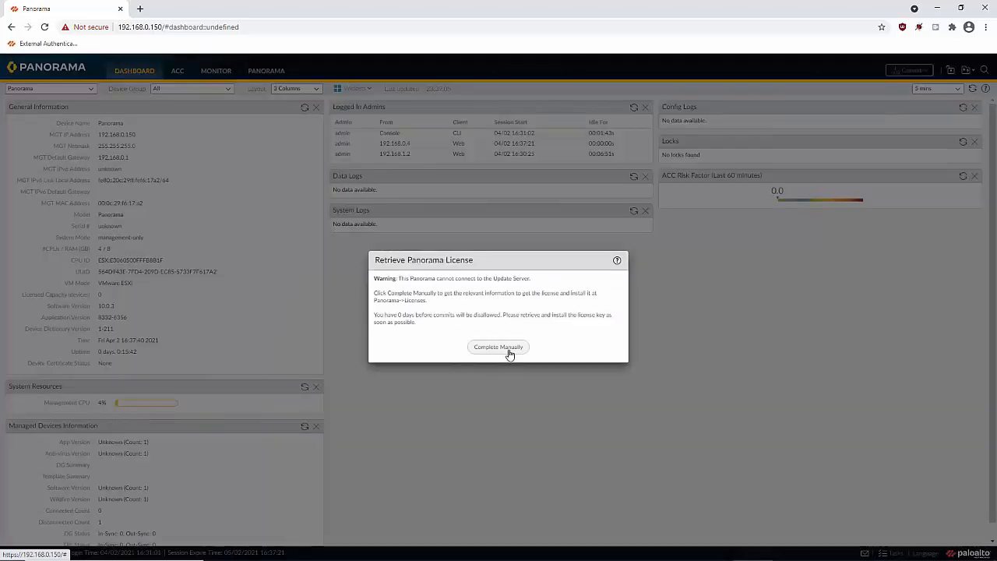
{"action": "left_click", "coordinate": [508, 351]}
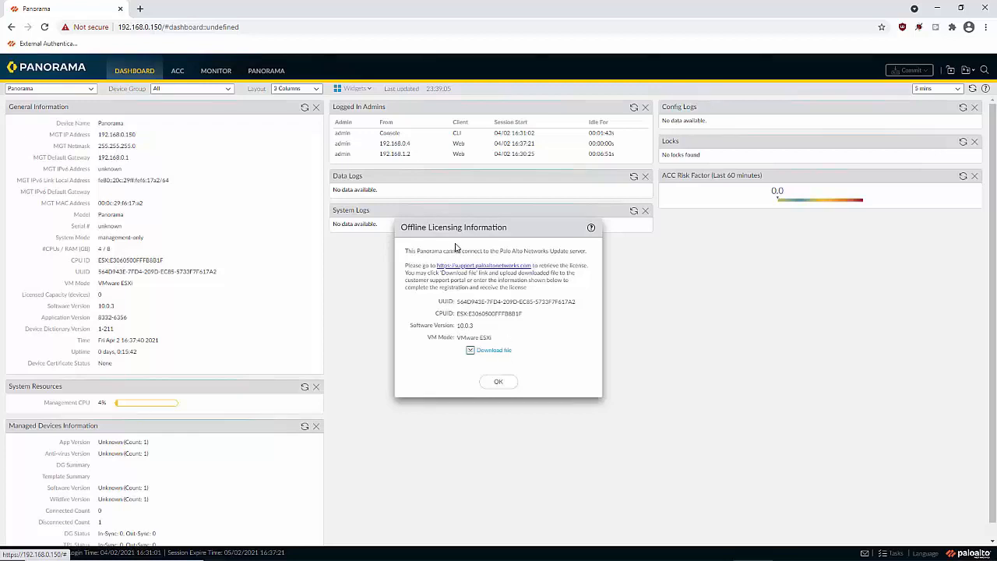
{"action": "left_click", "coordinate": [494, 382]}
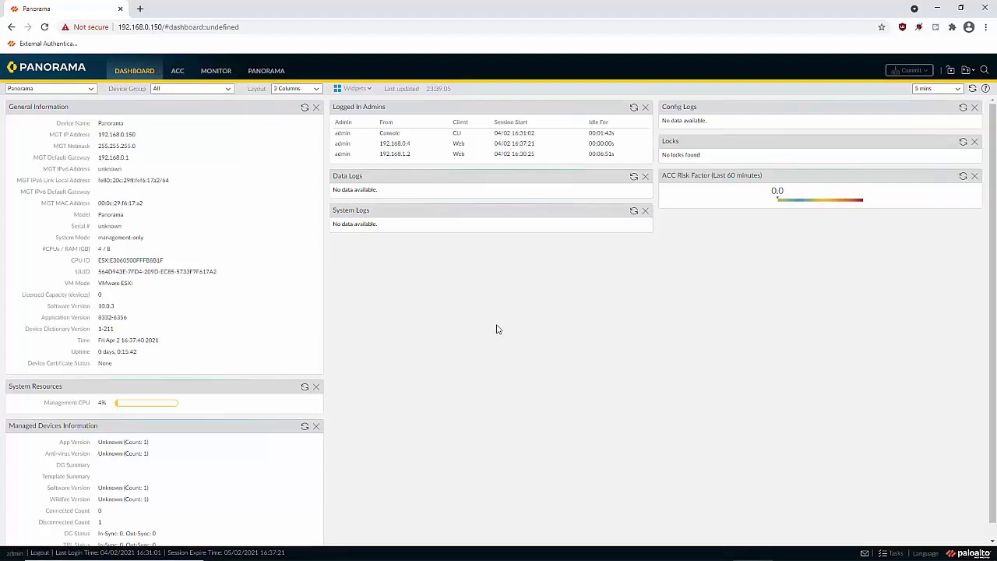
Add a device group named home-devices under Panorama > Device Groups
{"action": "left_click", "coordinate": [265, 71]}
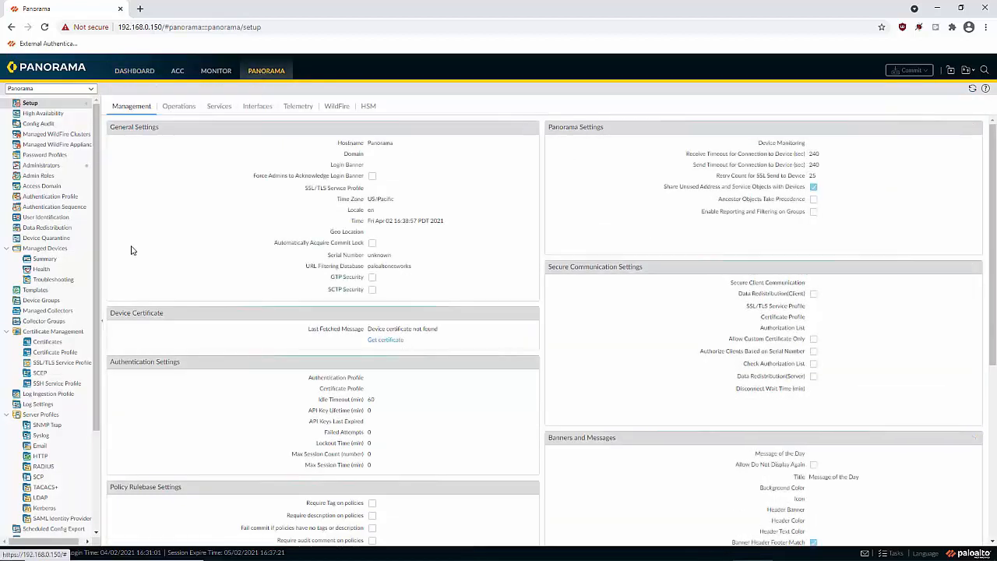
{"action": "left_click", "coordinate": [36, 303]}
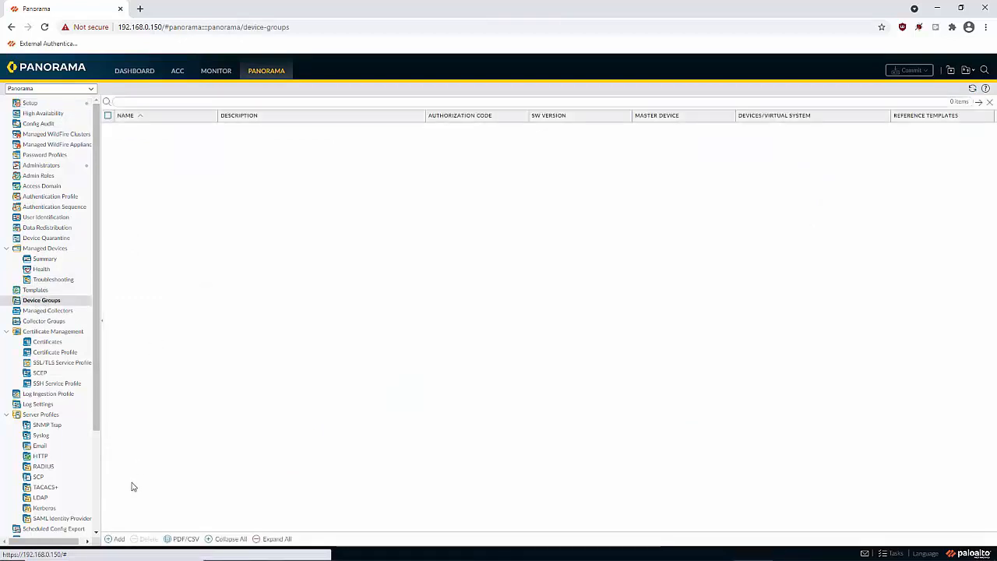
{"action": "left_click", "coordinate": [119, 539]}
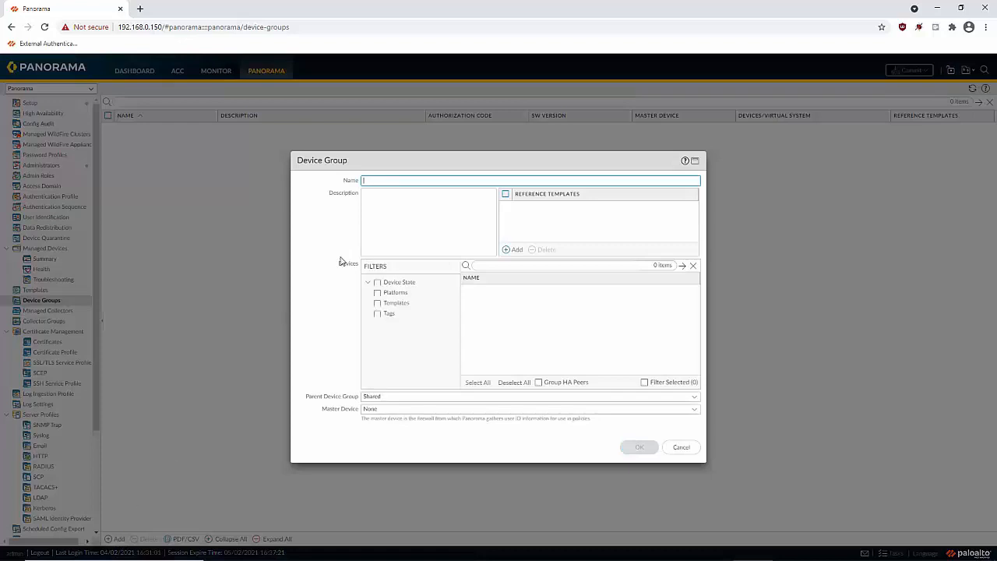
{"action": "left_click", "coordinate": [385, 179]}
{"action": "type", "text": "H"}
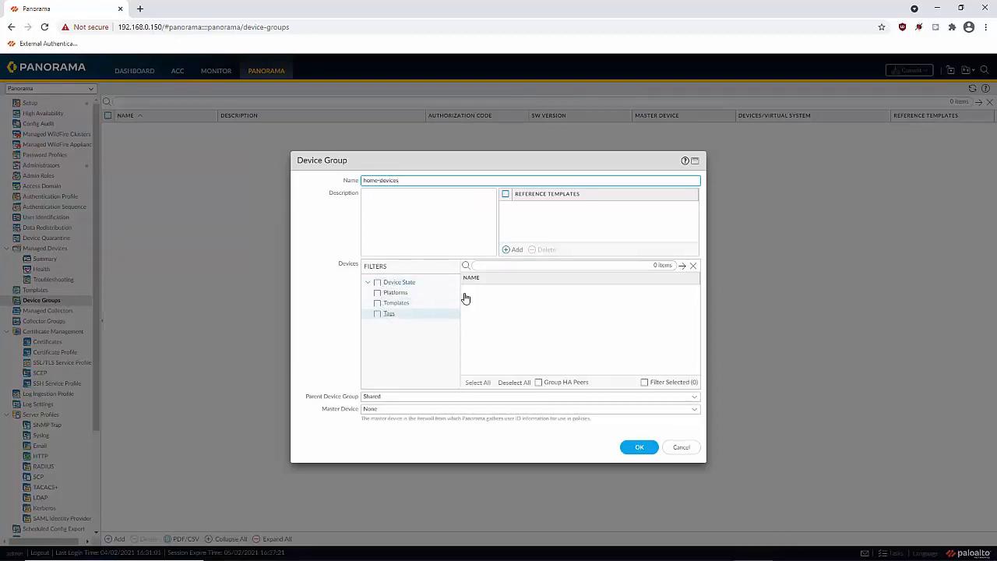
{"action": "left_click", "coordinate": [635, 450]}
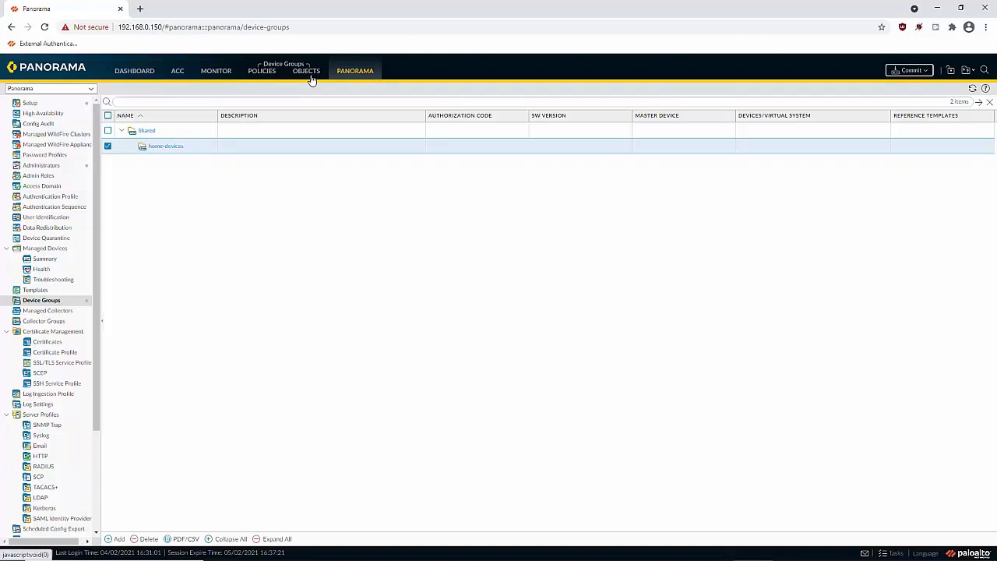
{"action": "left_click", "coordinate": [263, 71]}
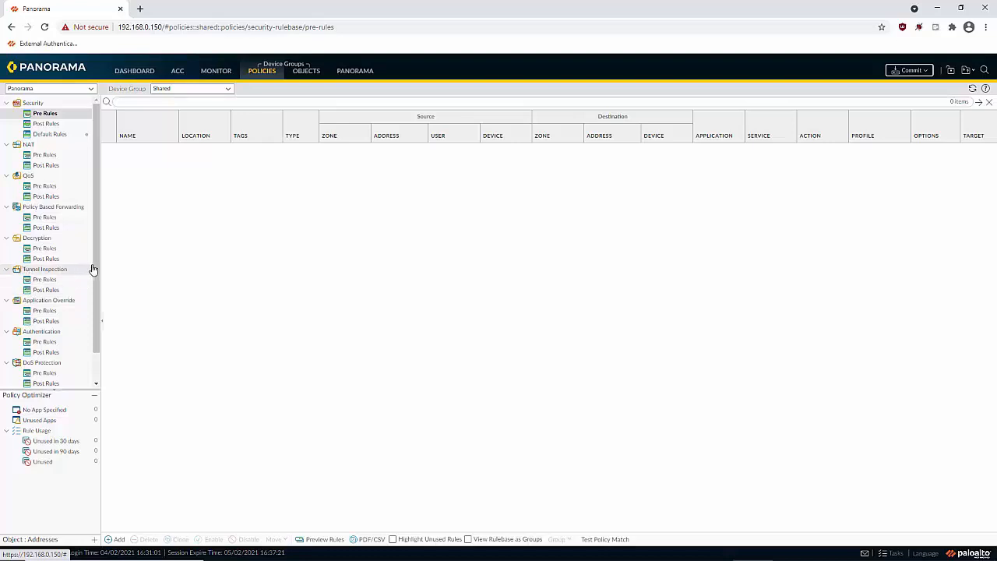
{"action": "left_click", "coordinate": [308, 71]}
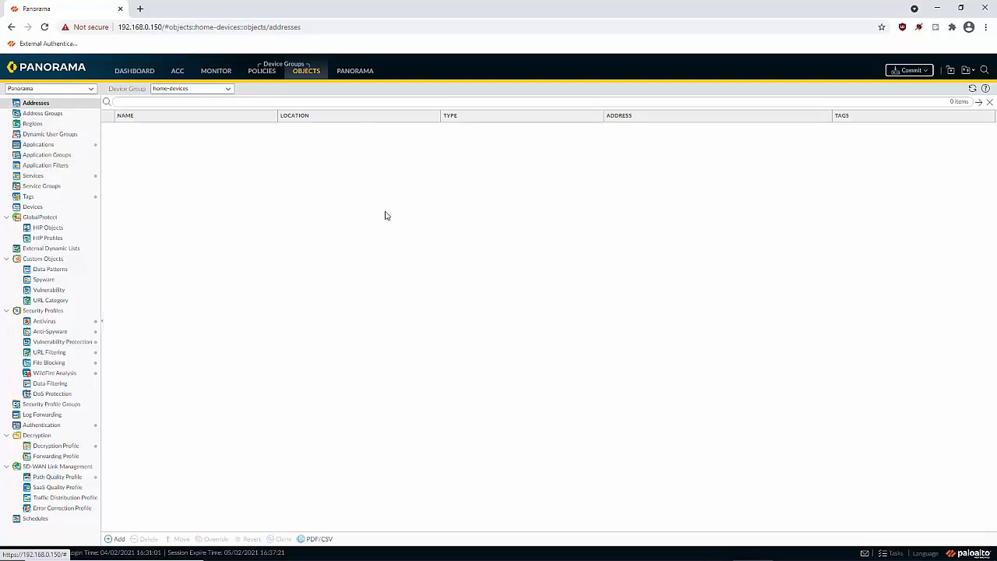
{"action": "left_click", "coordinate": [355, 71]}
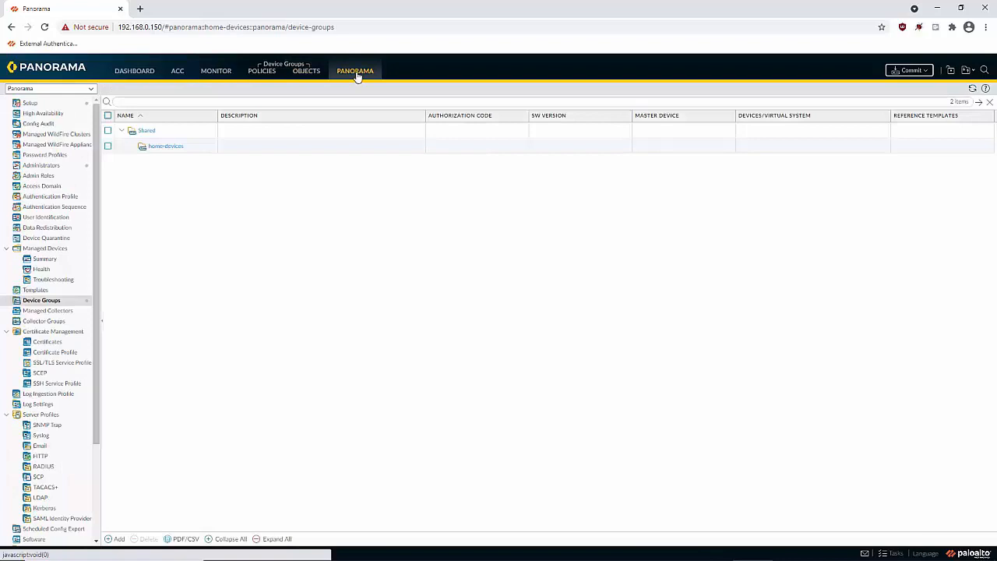
Add a template stack named home-devices on the Templates page
{"action": "left_click", "coordinate": [40, 291]}
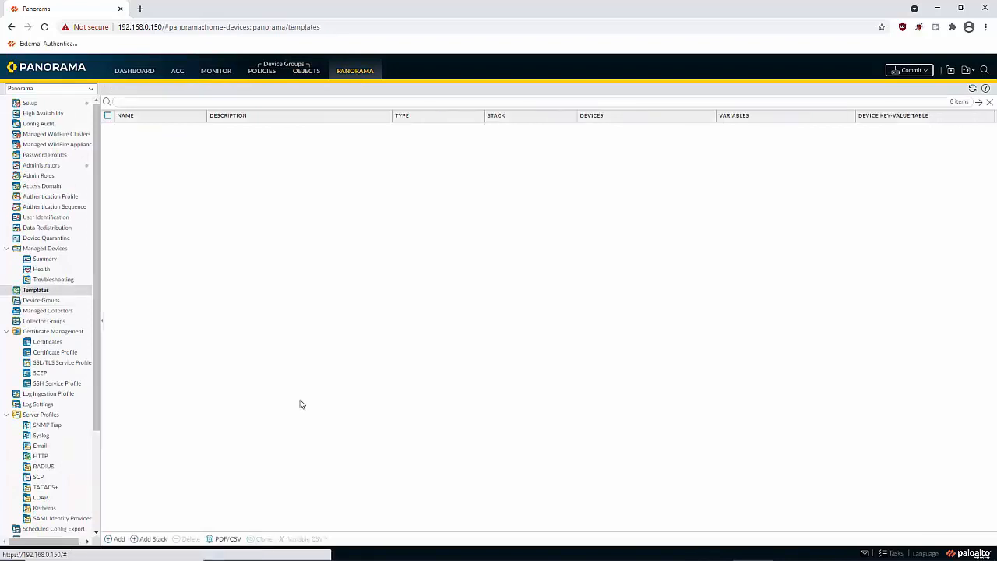
{"action": "left_click", "coordinate": [150, 539]}
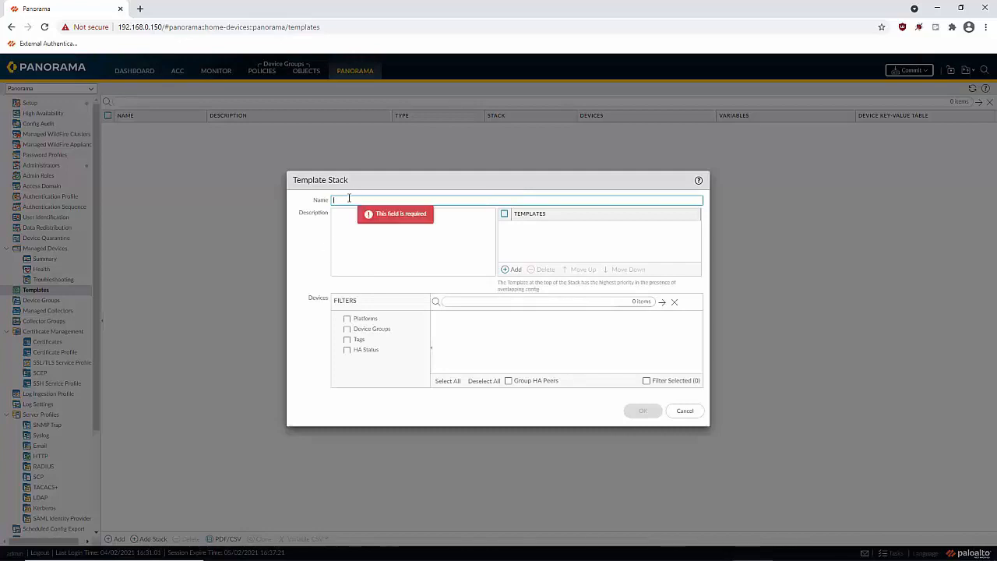
{"action": "type", "text": "home"}
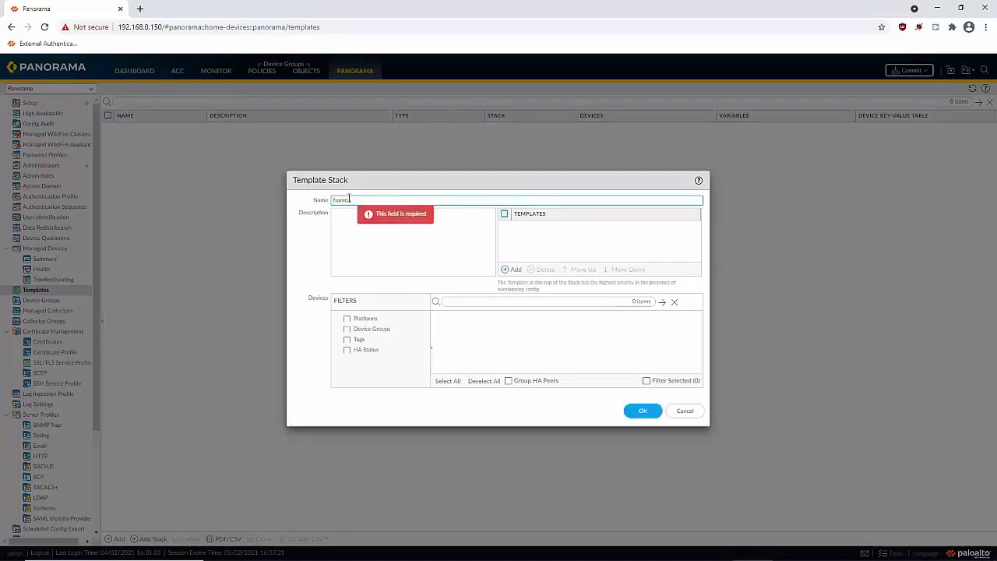
{"action": "type", "text": "-devices"}
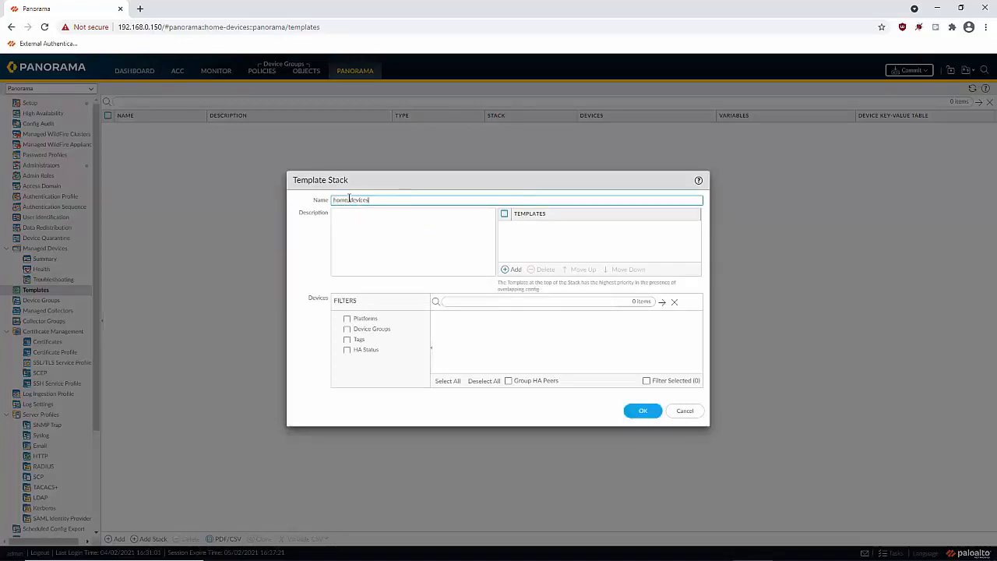
{"action": "left_click", "coordinate": [641, 411]}
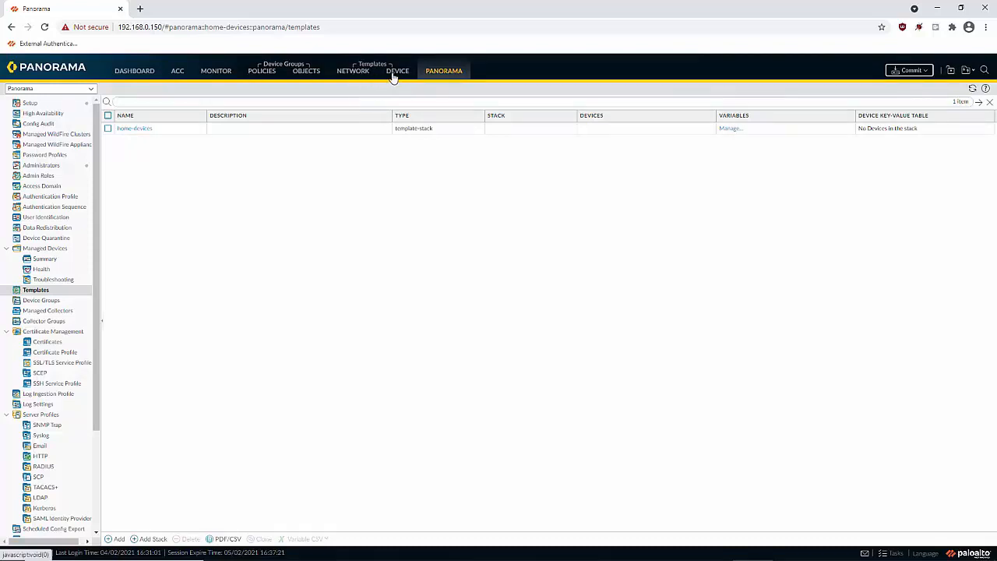
{"action": "left_click", "coordinate": [363, 79]}
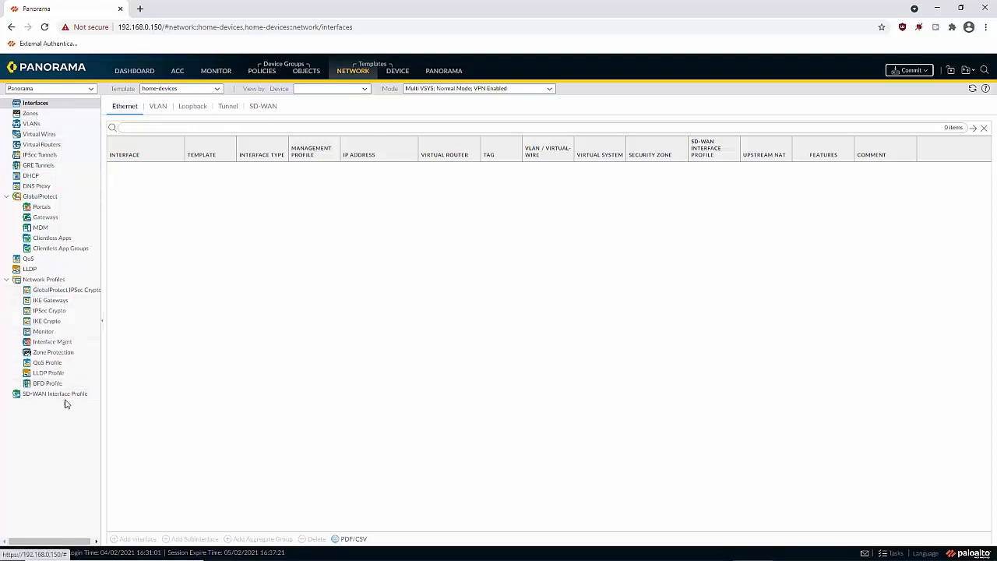
{"action": "left_click", "coordinate": [397, 73]}
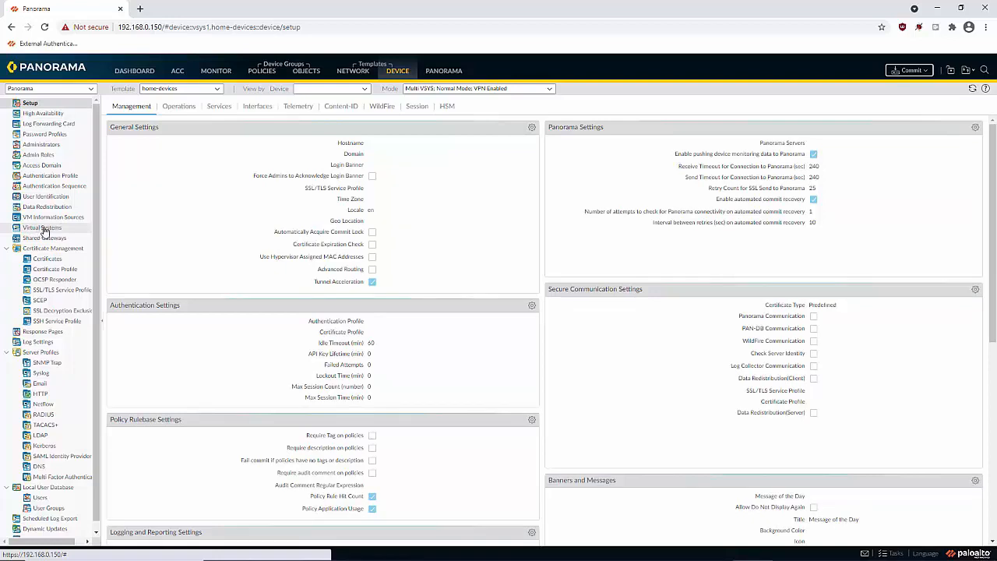
{"action": "scroll", "coordinate": [102, 296], "scroll_direction": "down", "scroll_amount": 1}
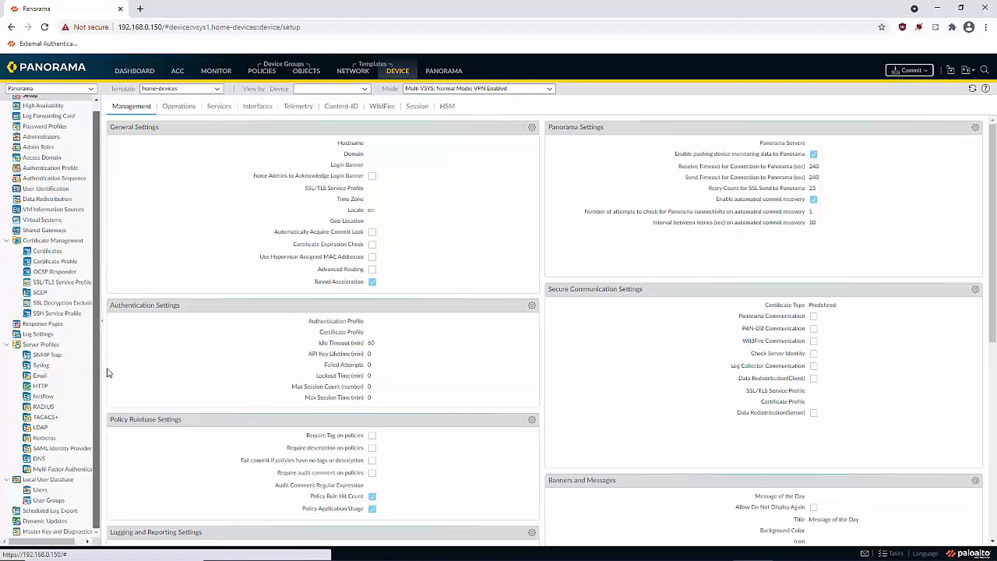
{"action": "scroll", "coordinate": [94, 222], "scroll_direction": "up", "scroll_amount": 1}
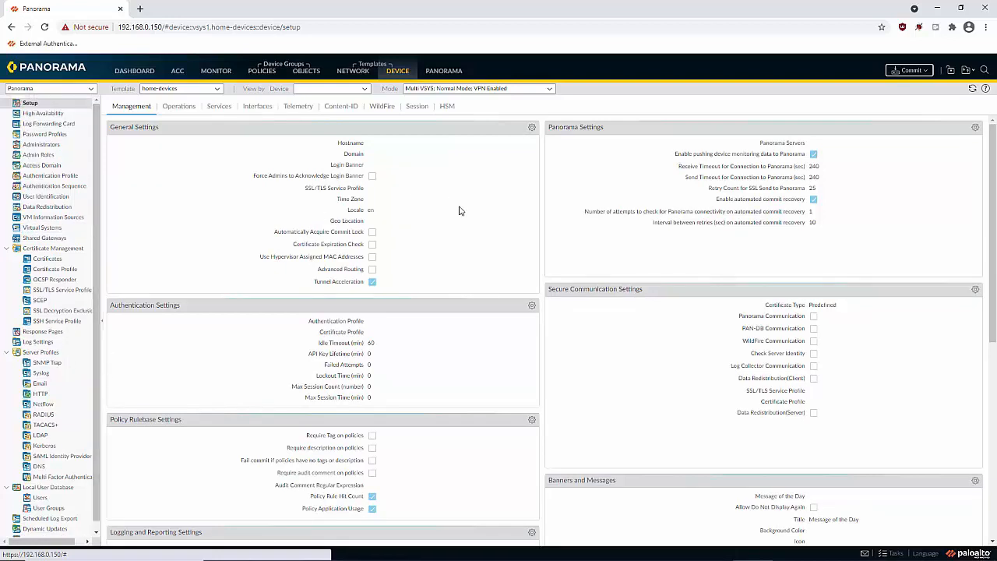
{"action": "left_click", "coordinate": [440, 70]}
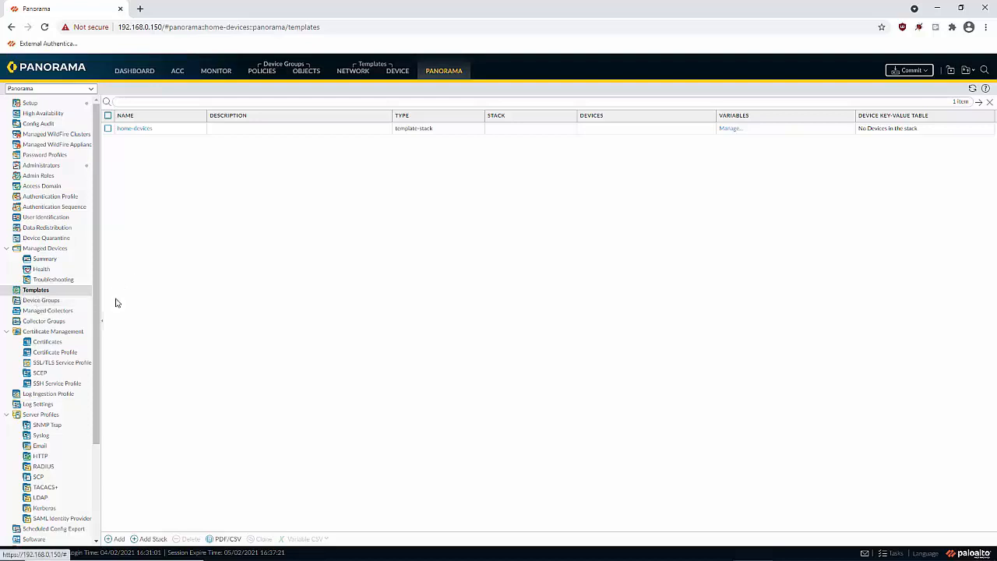
Check the Managed Devices summary, then show the home-devices stack's Network Interfaces page
{"action": "left_click", "coordinate": [48, 262]}
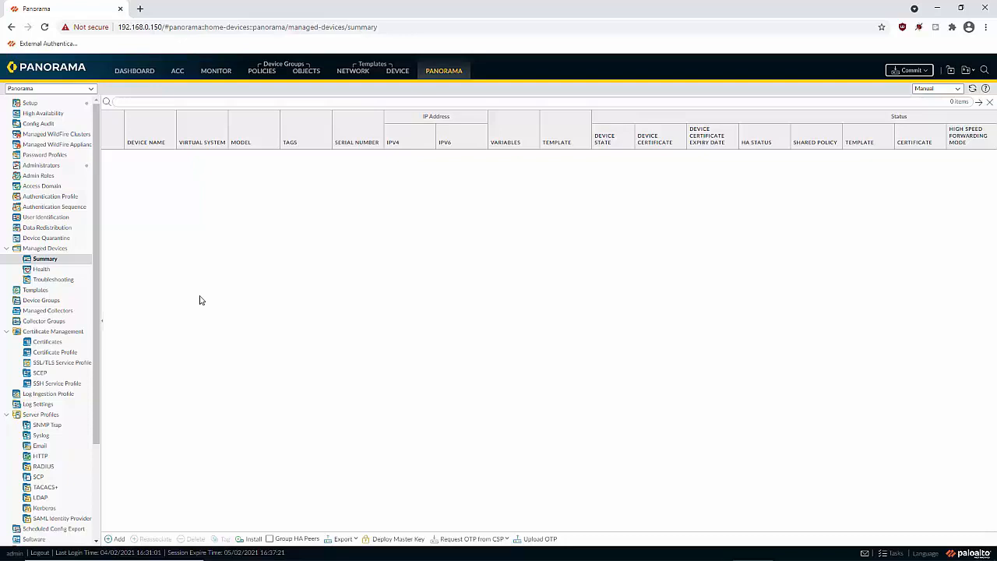
{"action": "left_click", "coordinate": [359, 78]}
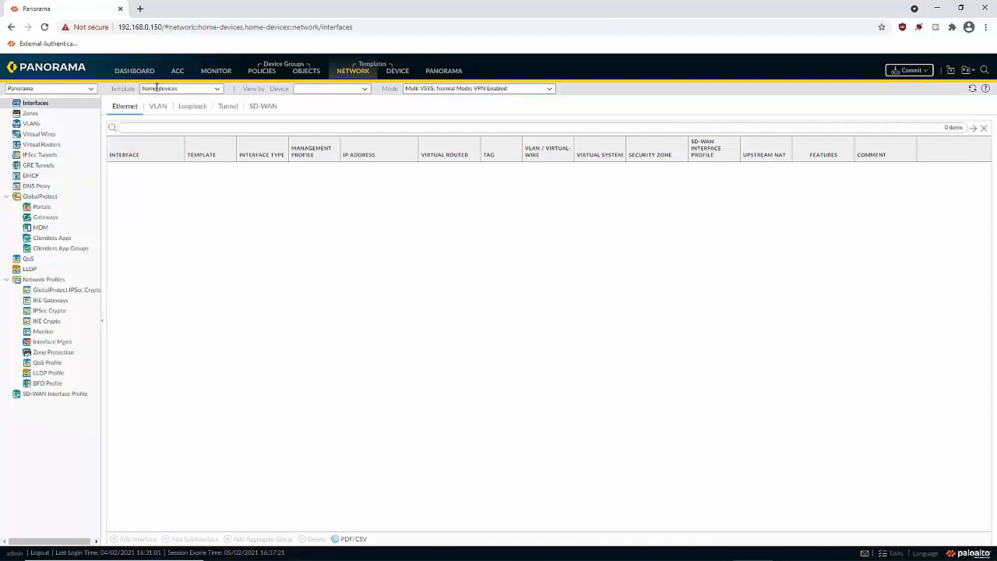
Leave the template selection unchanged and view the Shared group's Security Pre Rules
{"action": "left_click", "coordinate": [218, 90]}
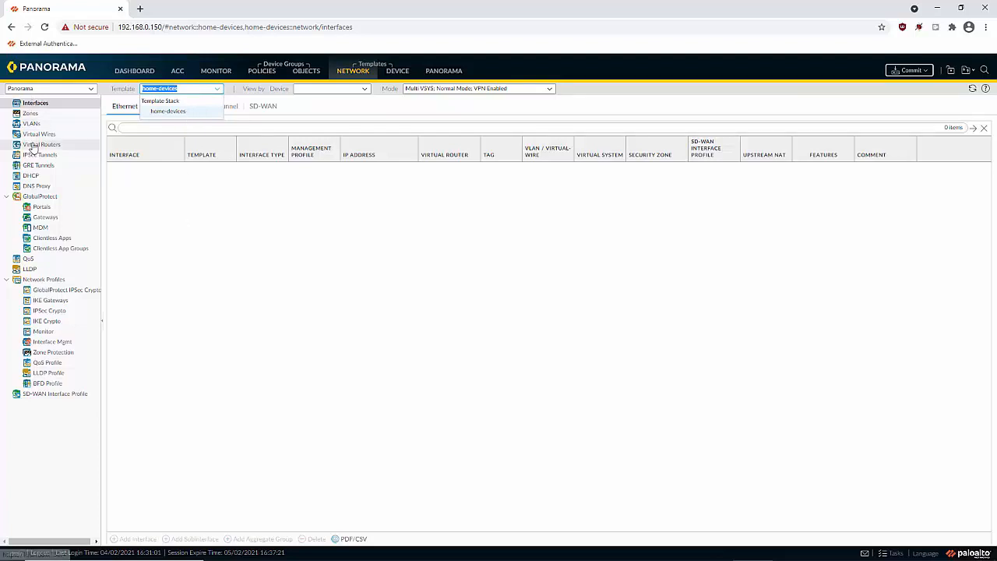
{"action": "left_click", "coordinate": [258, 274]}
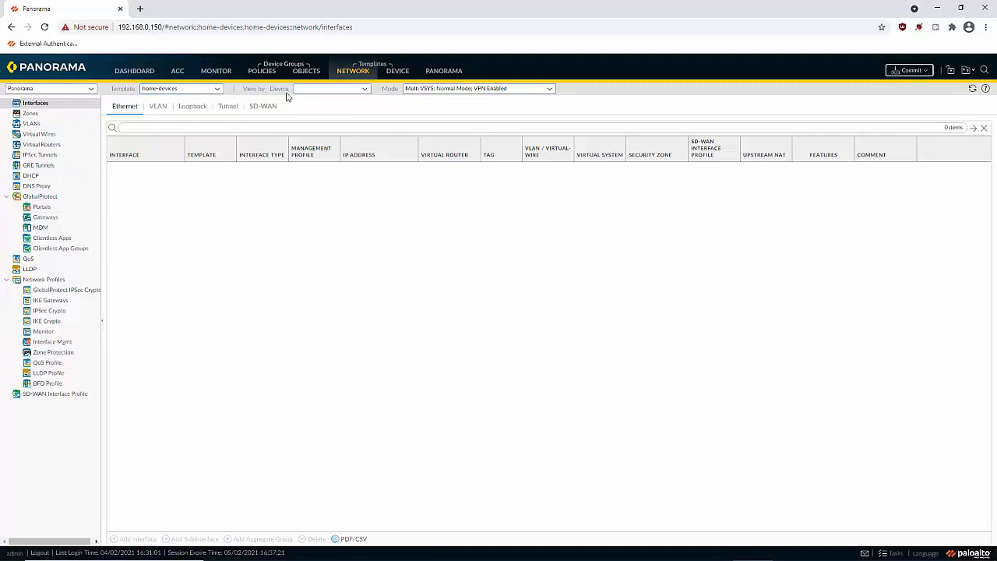
{"action": "left_click", "coordinate": [261, 74]}
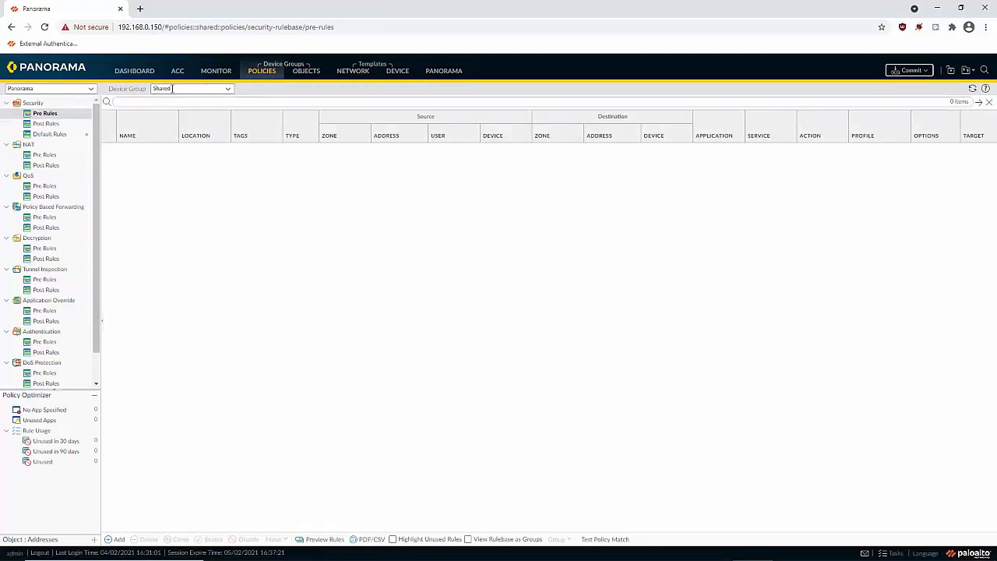
{"action": "left_click", "coordinate": [229, 90]}
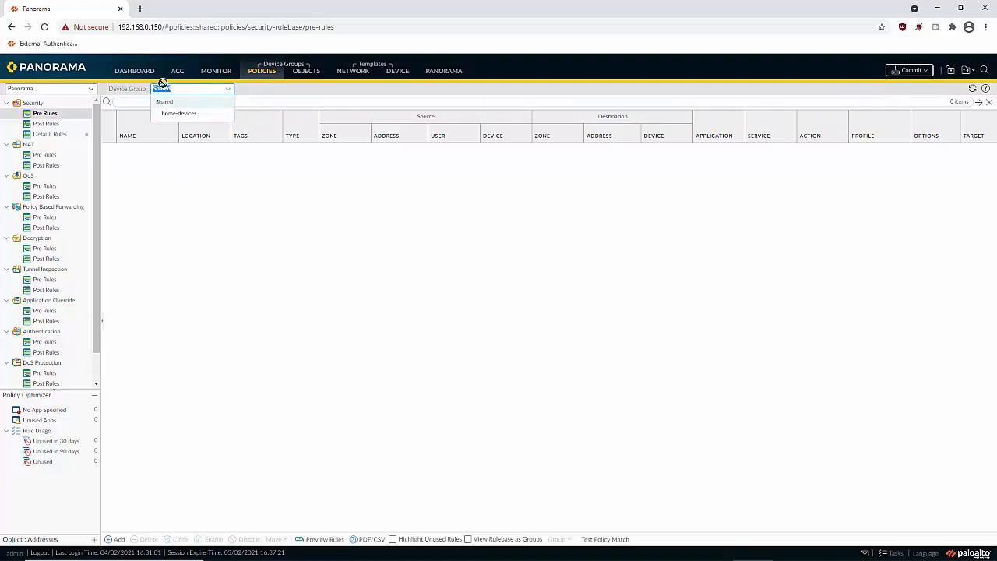
{"action": "type", "text": "uhijnsk"}
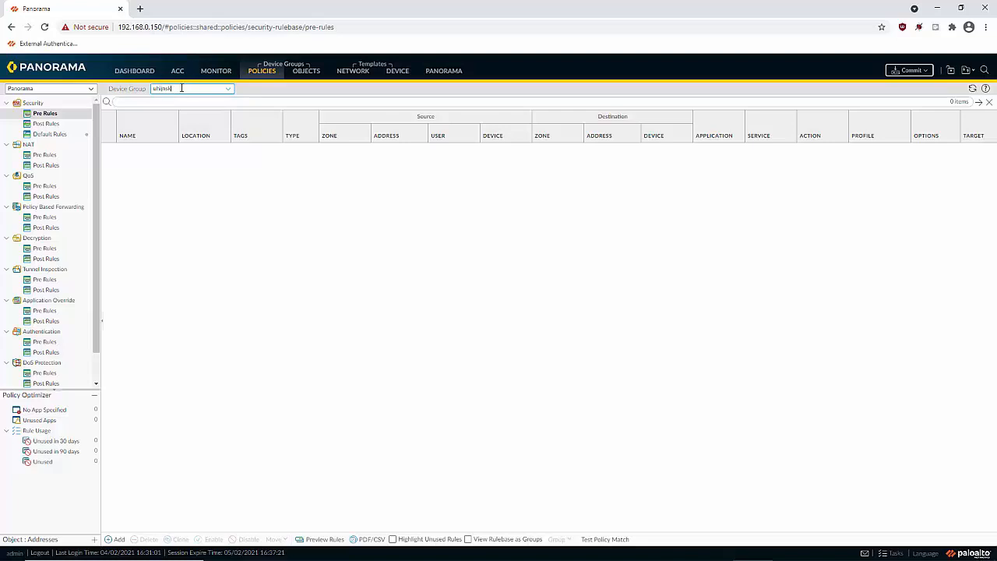
{"action": "left_click", "coordinate": [182, 88]}
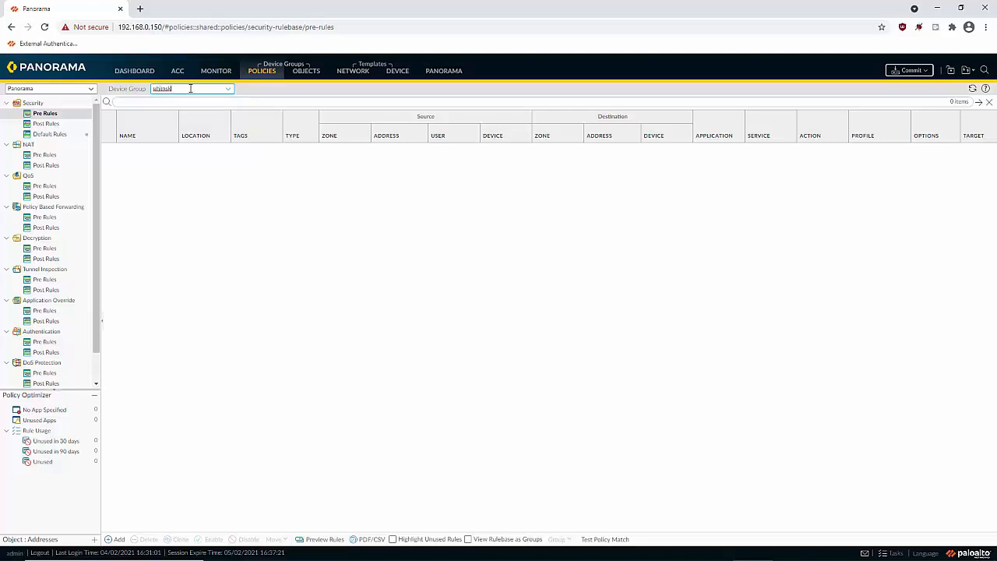